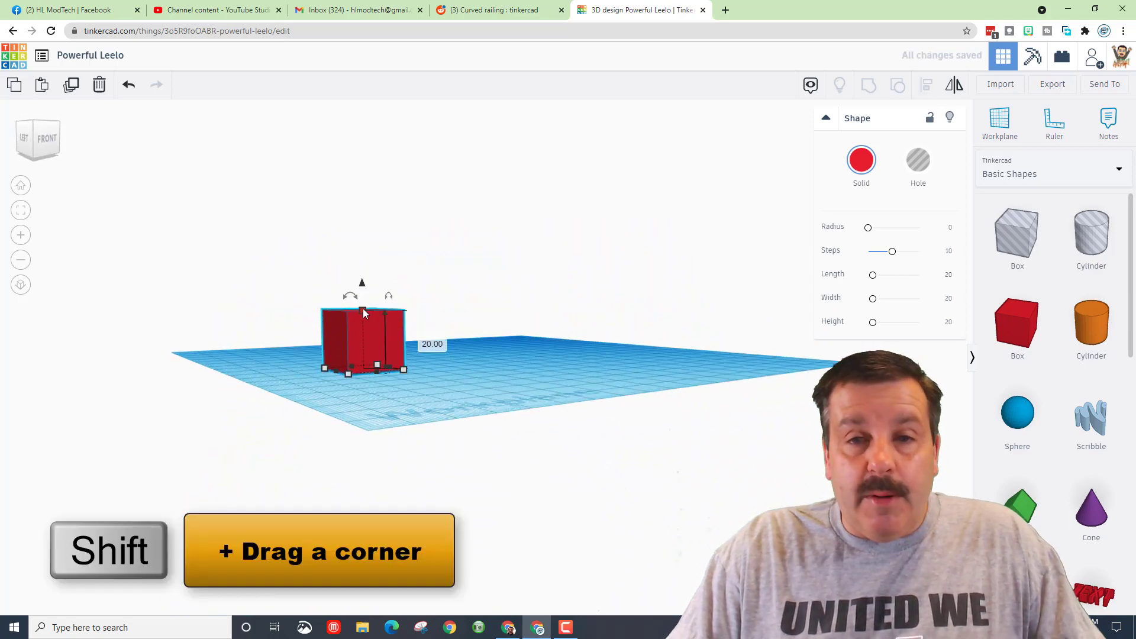
# - Scale the red box proportionally to 5 mm and stretch one of its base sides to 40 mm
pyautogui.keyDown('shift'); pyautogui.moveTo(363, 311); pyautogui.dragTo(365, 330); pyautogui.keyUp('shift')
pyautogui.write('5')
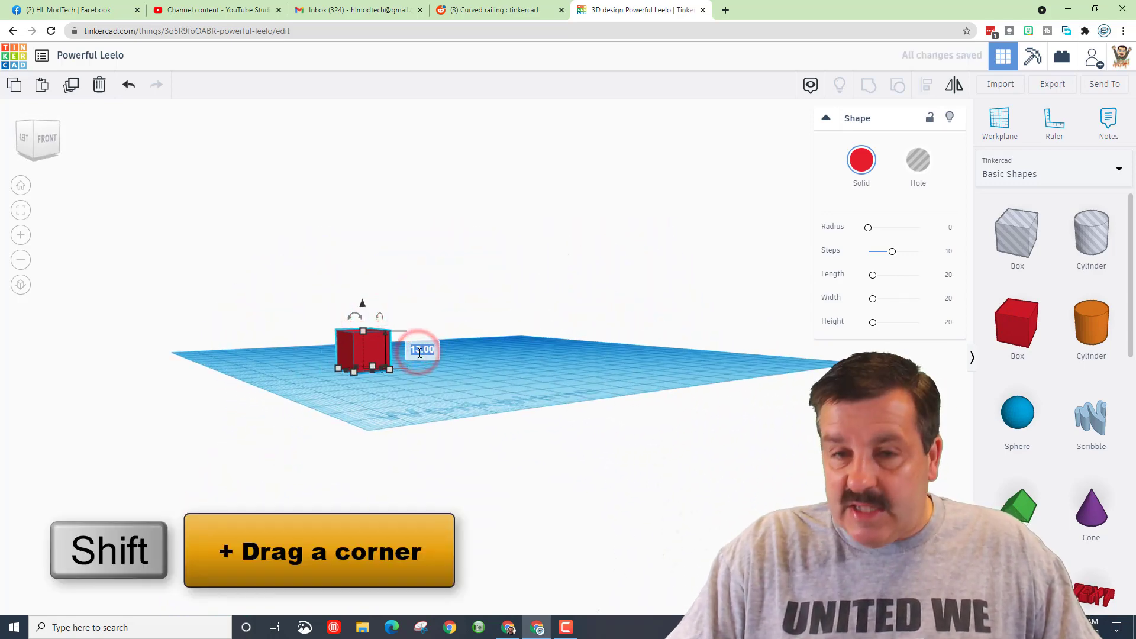
pyautogui.press('Return')
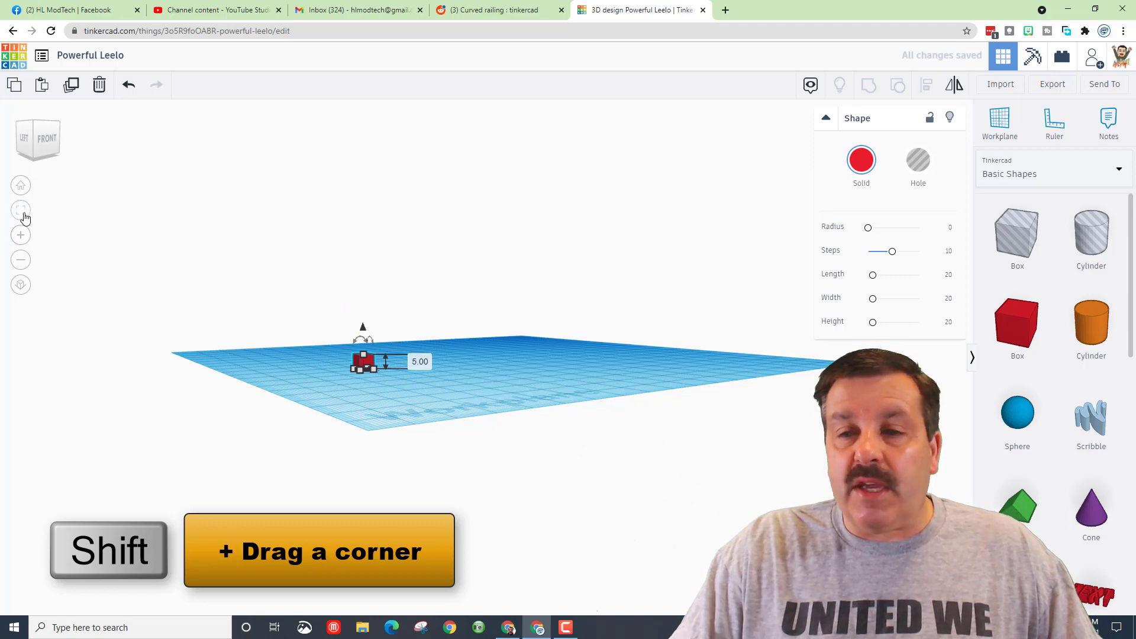
pyautogui.click(22, 214)
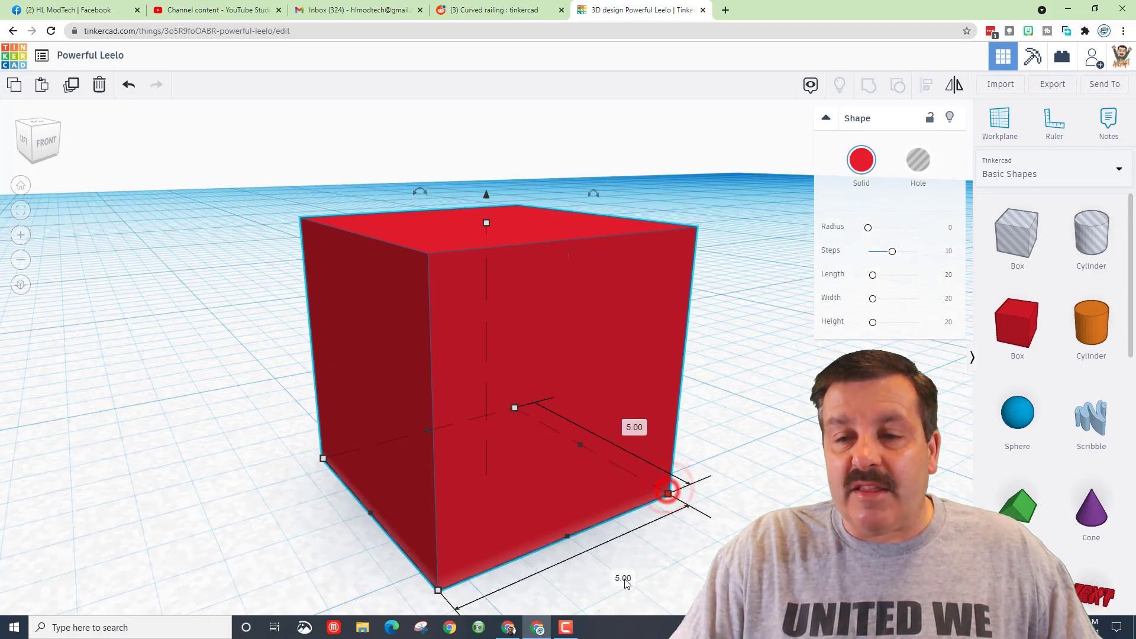
pyautogui.click(617, 580)
pyautogui.write('40')
pyautogui.press('Return')
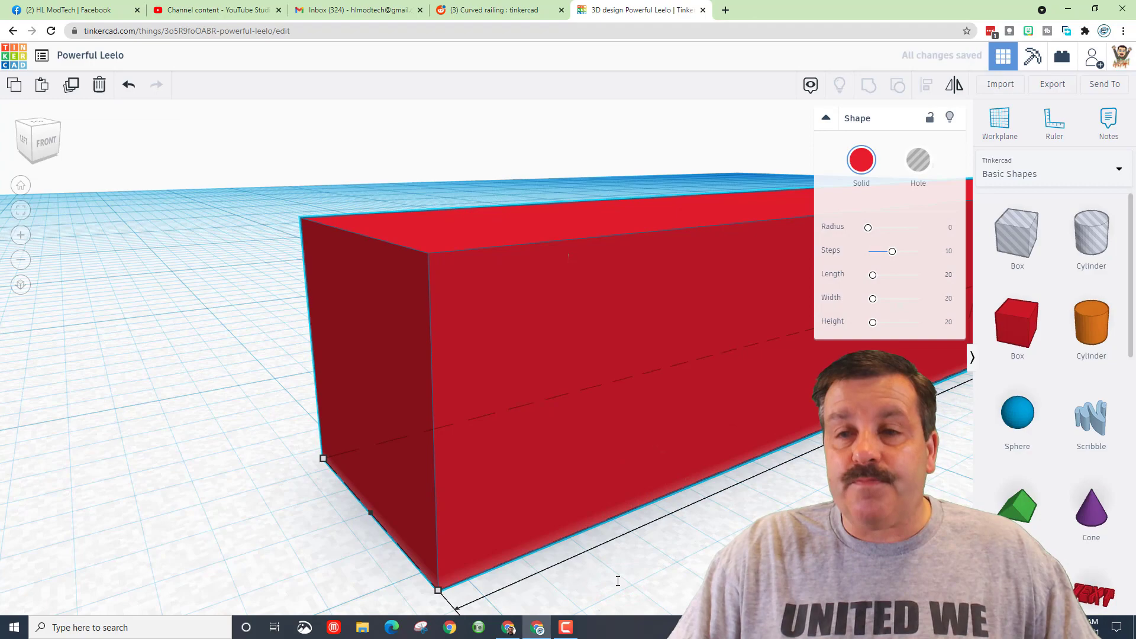
# - Try rounding the bar's edges with a radius of 2 and reset the radius to 0
pyautogui.scroll(-5, 619, 575)
pyautogui.moveTo(417, 526); pyautogui.dragTo(555, 512, button='right')
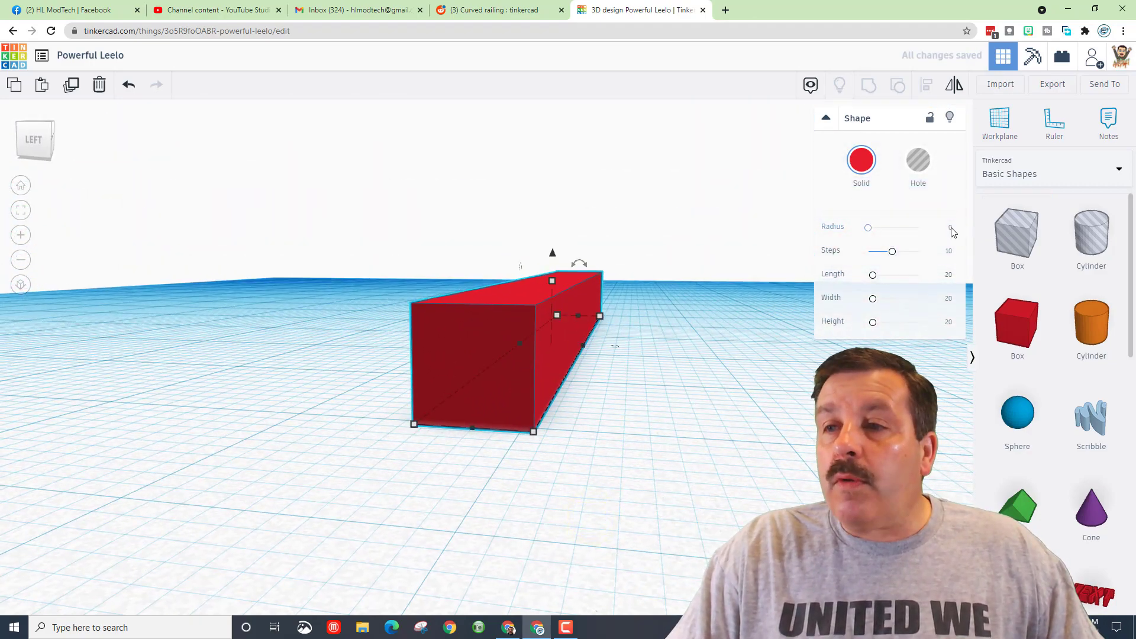
pyautogui.write('2')
pyautogui.press('Return')
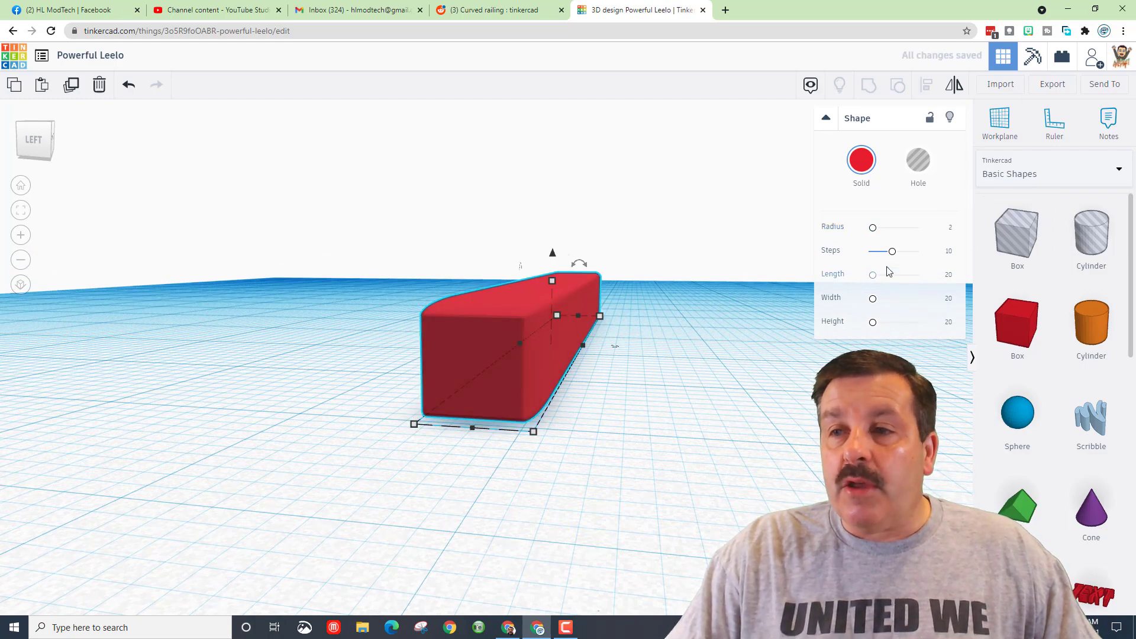
pyautogui.hotkey('ctrl', 'z')
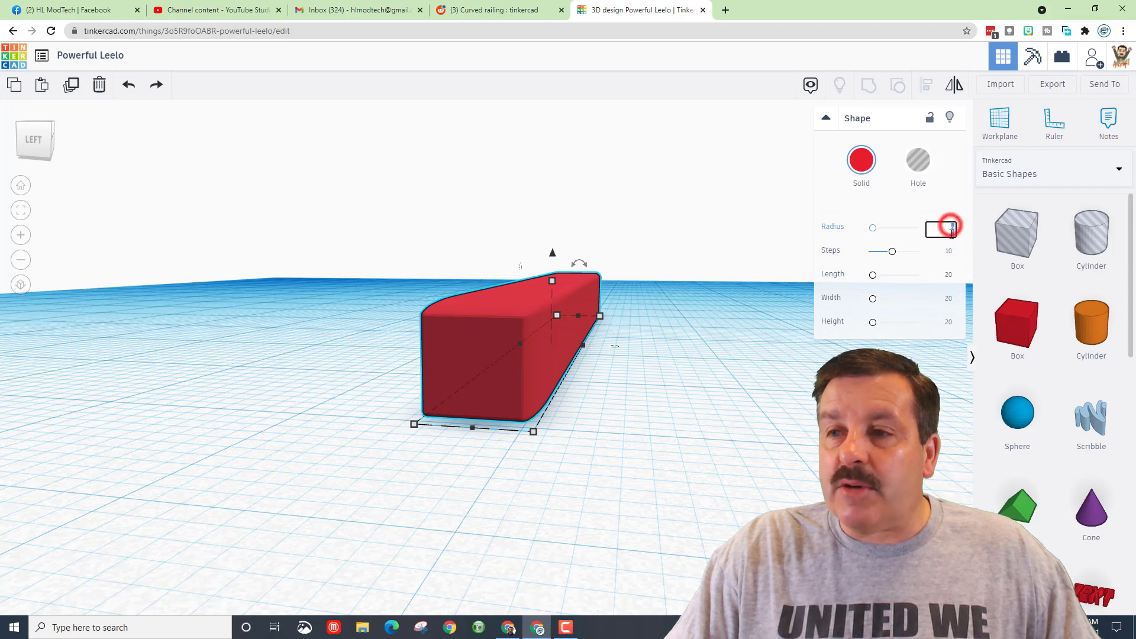
pyautogui.doubleClick(951, 230)
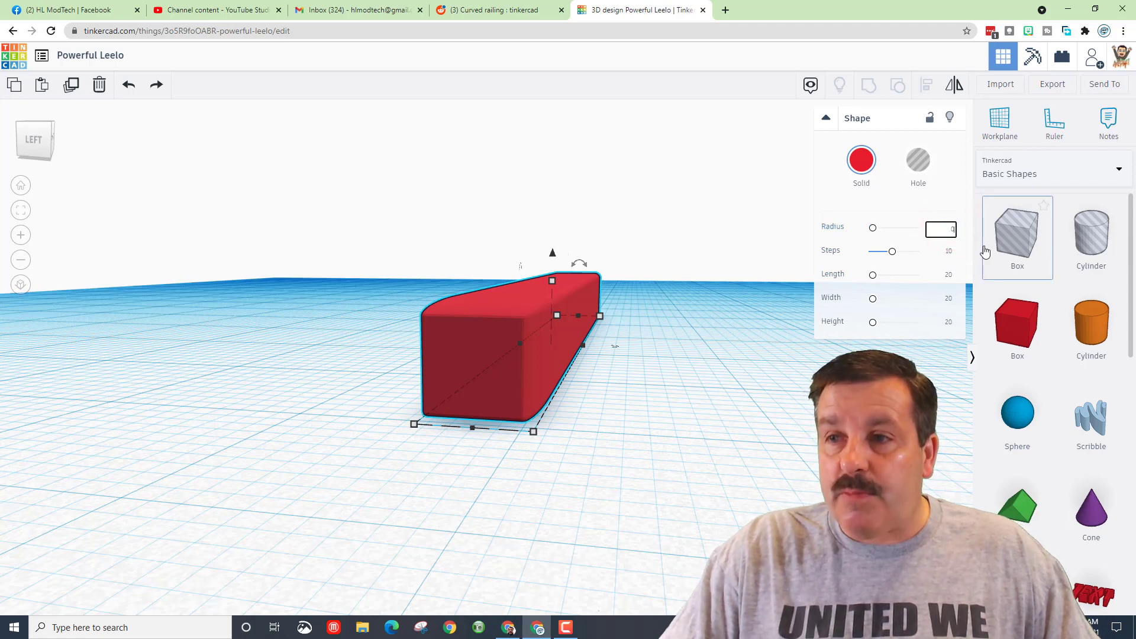
pyautogui.write('0')
pyautogui.press('Return')
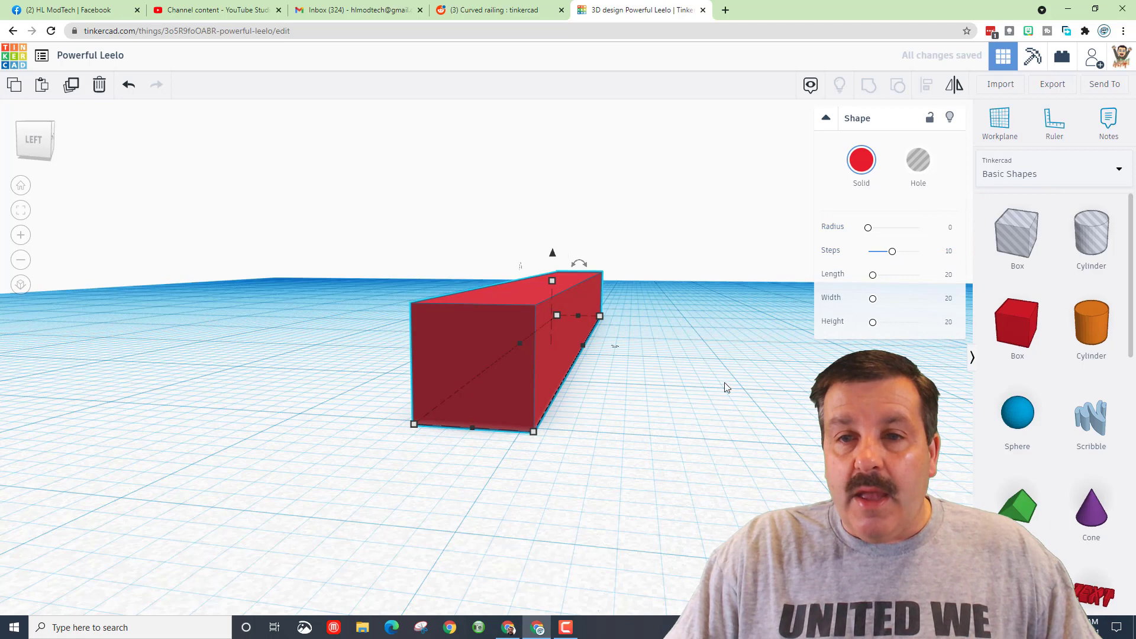
# - Place the workplane on the bar's end face and add a MetaFillet from the All shape generators next to the bar
pyautogui.click(988, 118)
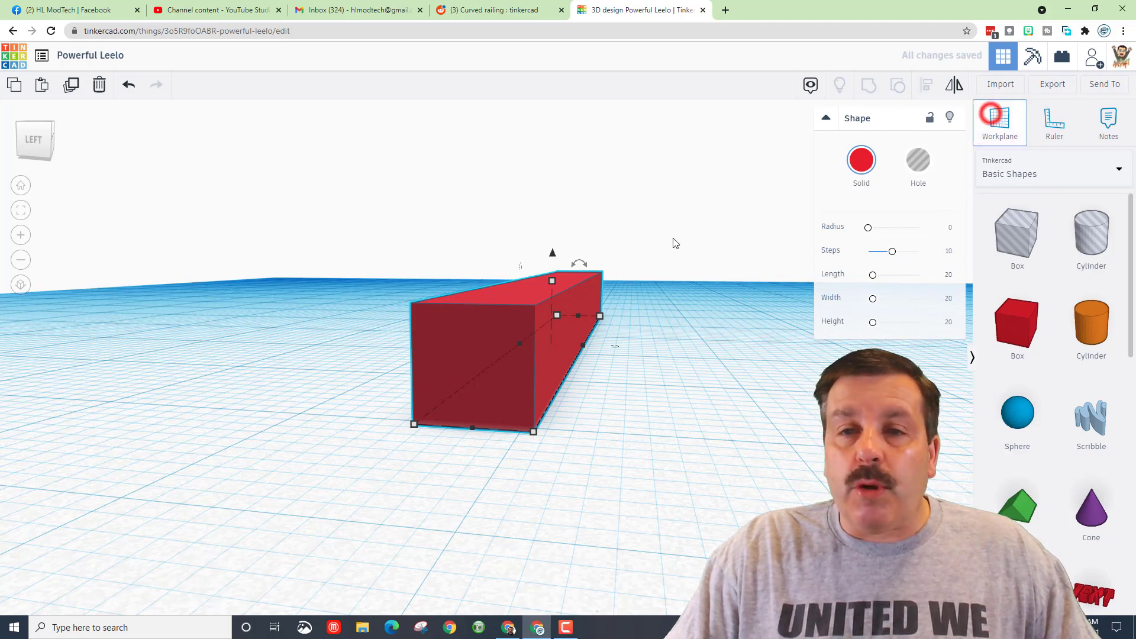
pyautogui.click(478, 341)
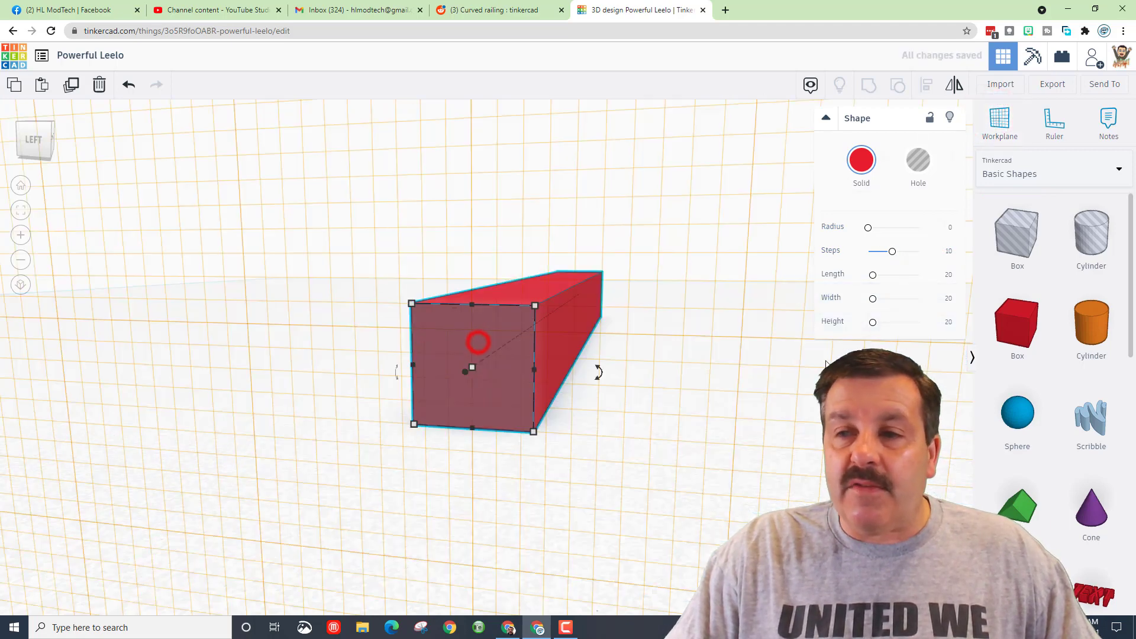
pyautogui.click(1041, 177)
pyautogui.click(1022, 364)
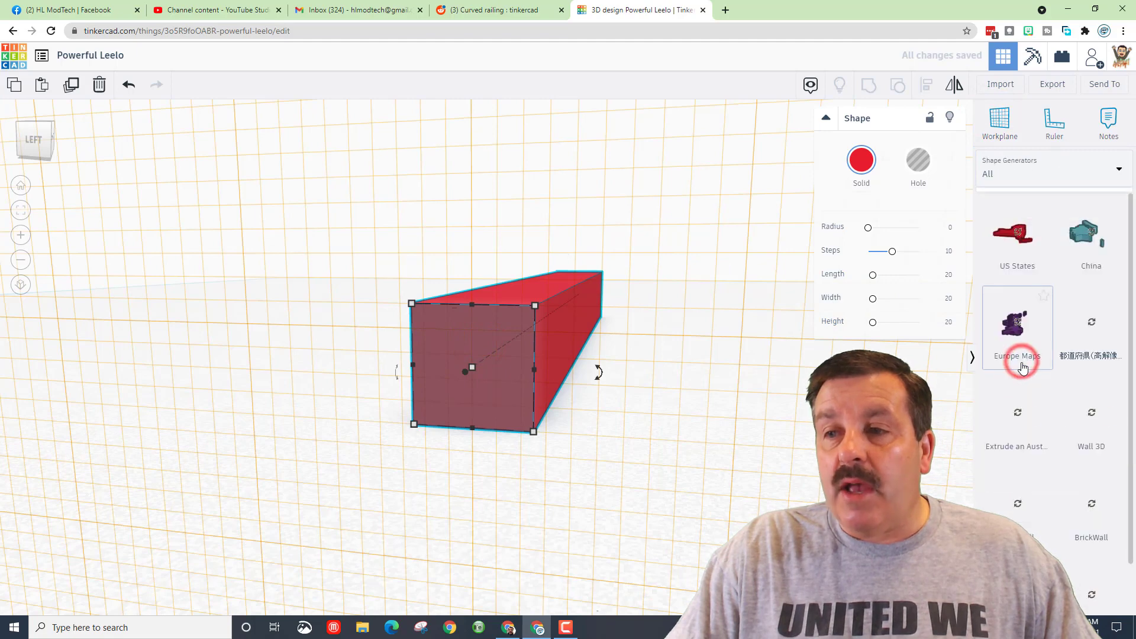
pyautogui.scroll(-5, 1065, 503)
pyautogui.click(1096, 606)
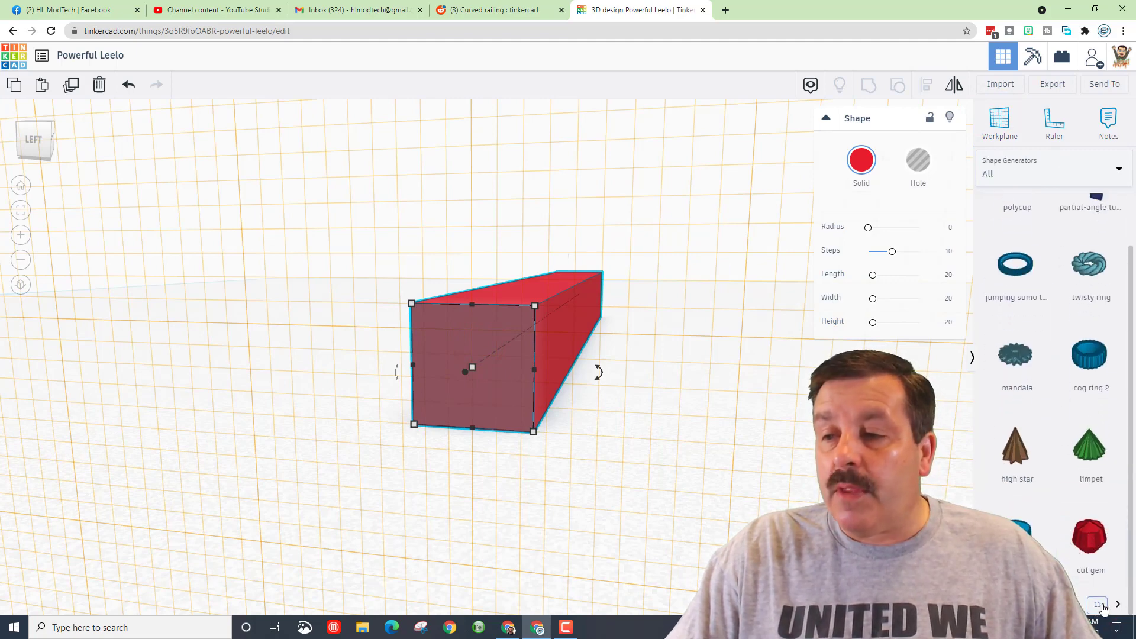
pyautogui.click(1099, 605)
pyautogui.click(1099, 606)
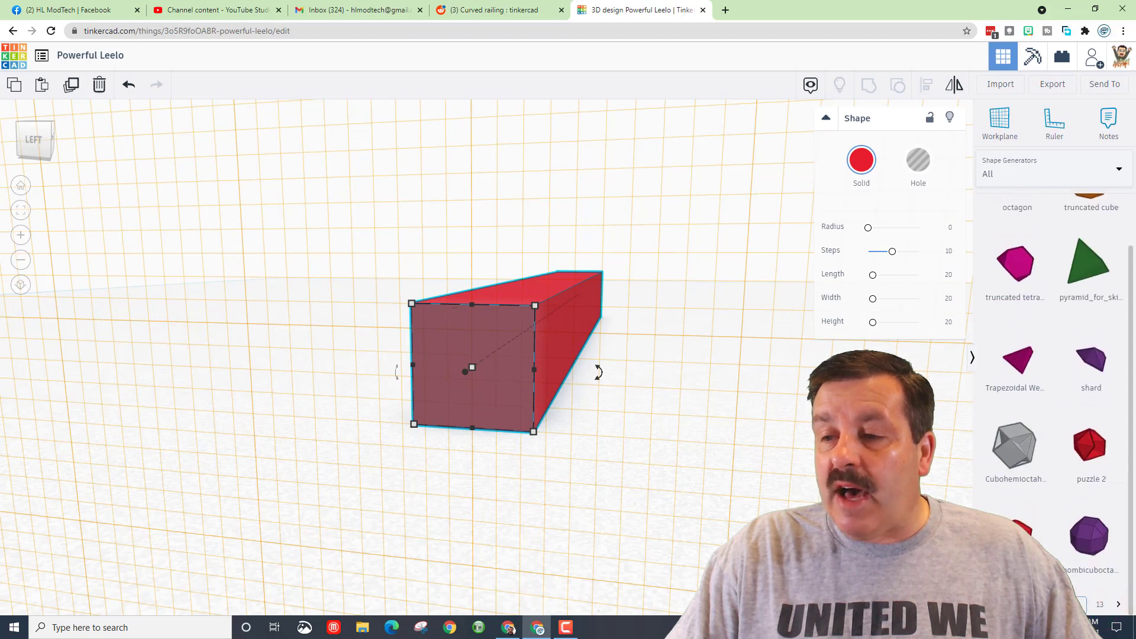
pyautogui.click(1075, 604)
pyautogui.click(1045, 427)
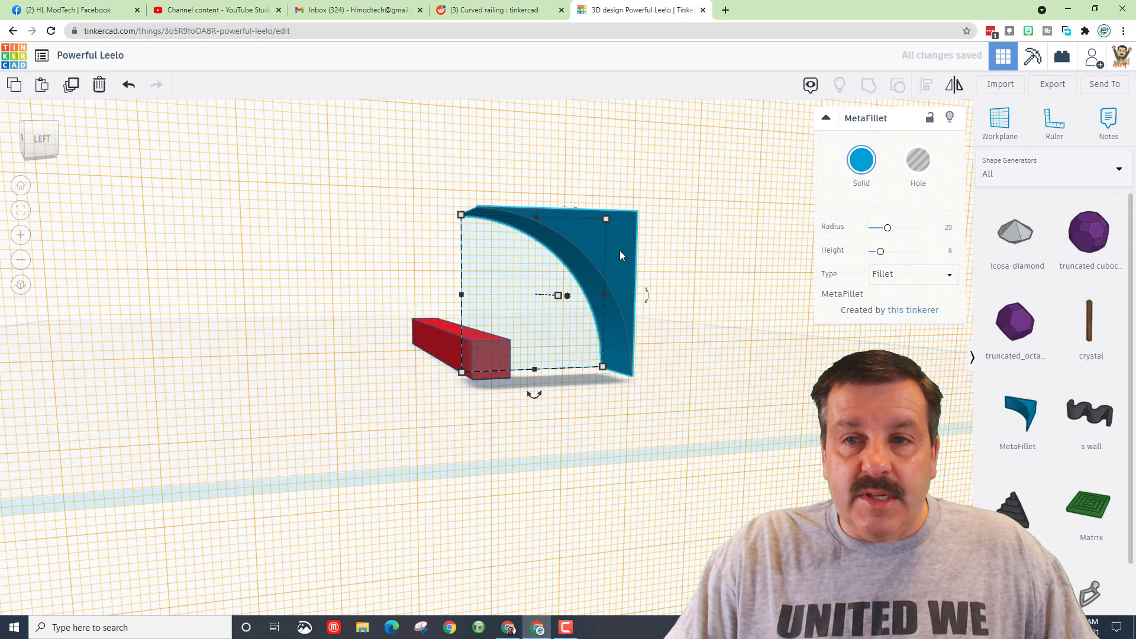
# - Turn the MetaFillet into a hole scaled down proportionally to about the bar's end size, and return the workplane to the ground grid
pyautogui.click(917, 158)
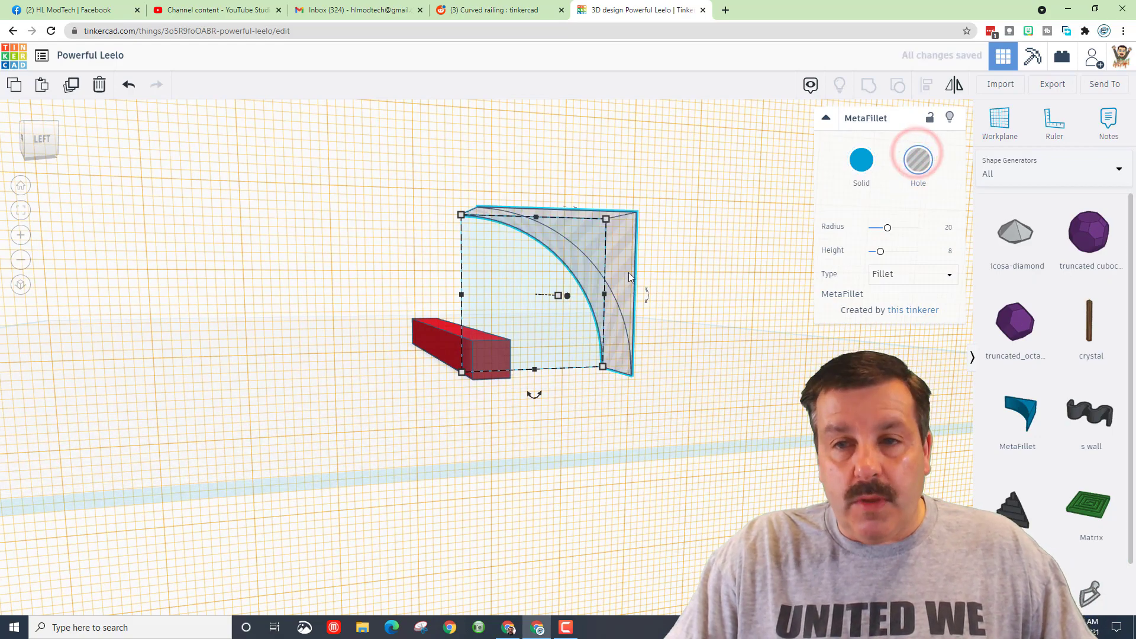
pyautogui.keyDown('shift'); pyautogui.moveTo(607, 218); pyautogui.dragTo(478, 337); pyautogui.keyUp('shift')
pyautogui.moveTo(579, 357); pyautogui.dragTo(398, 410, button='right')
pyautogui.press('w')
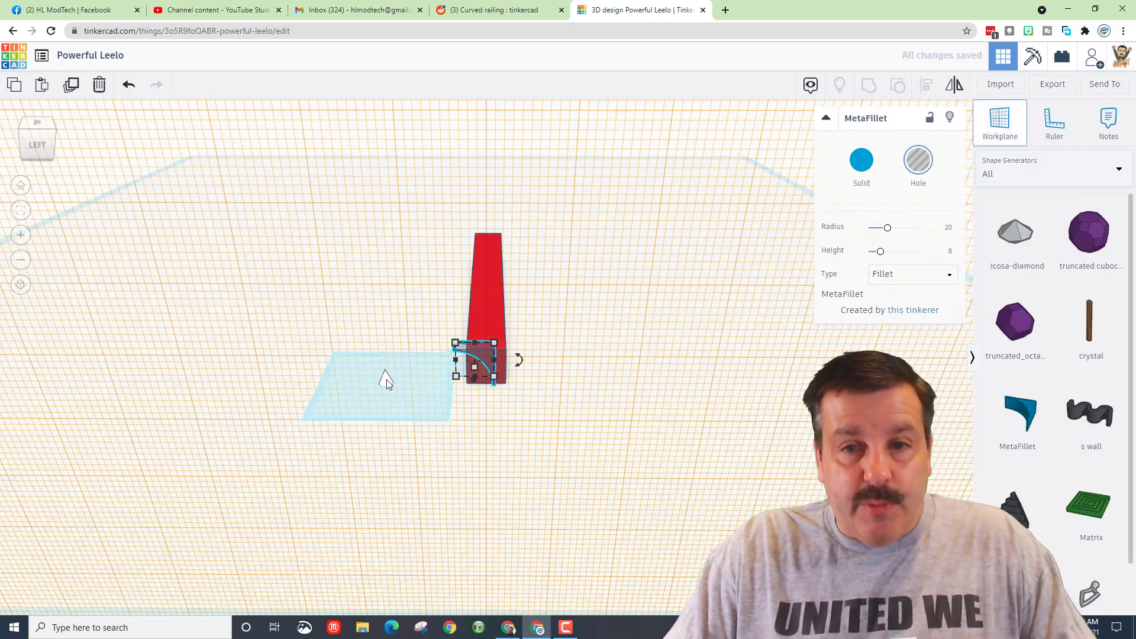
pyautogui.click(394, 351)
# - Align the fillet hole with the bar's outer side and top, using the bar as the fixed reference
pyautogui.moveTo(442, 321); pyautogui.dragTo(634, 477)
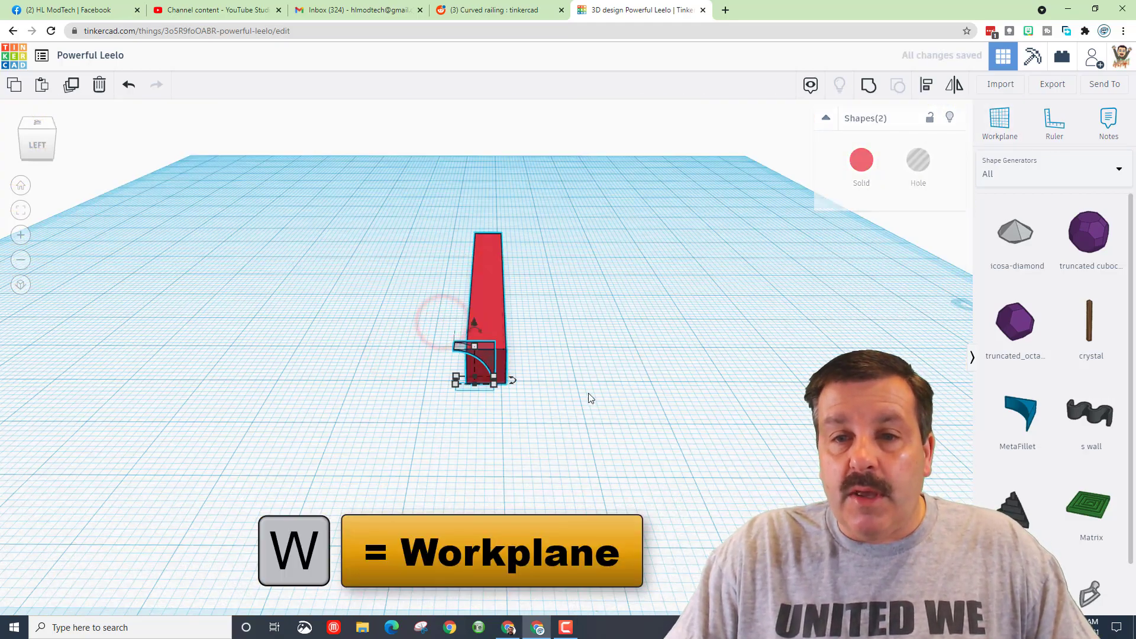
pyautogui.click(931, 86)
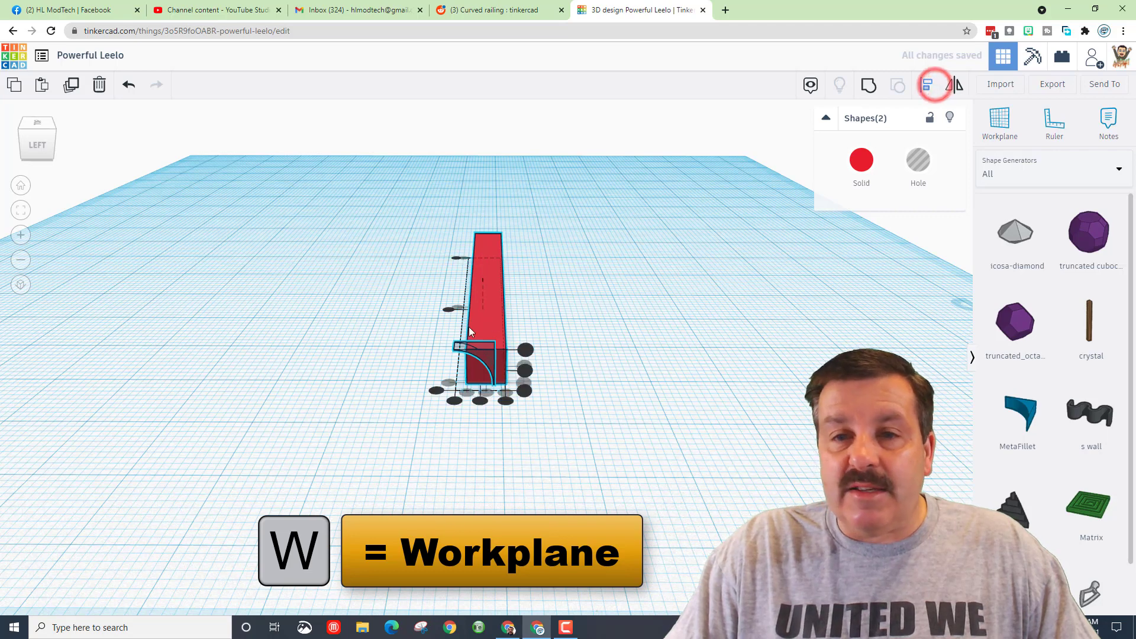
pyautogui.click(491, 290)
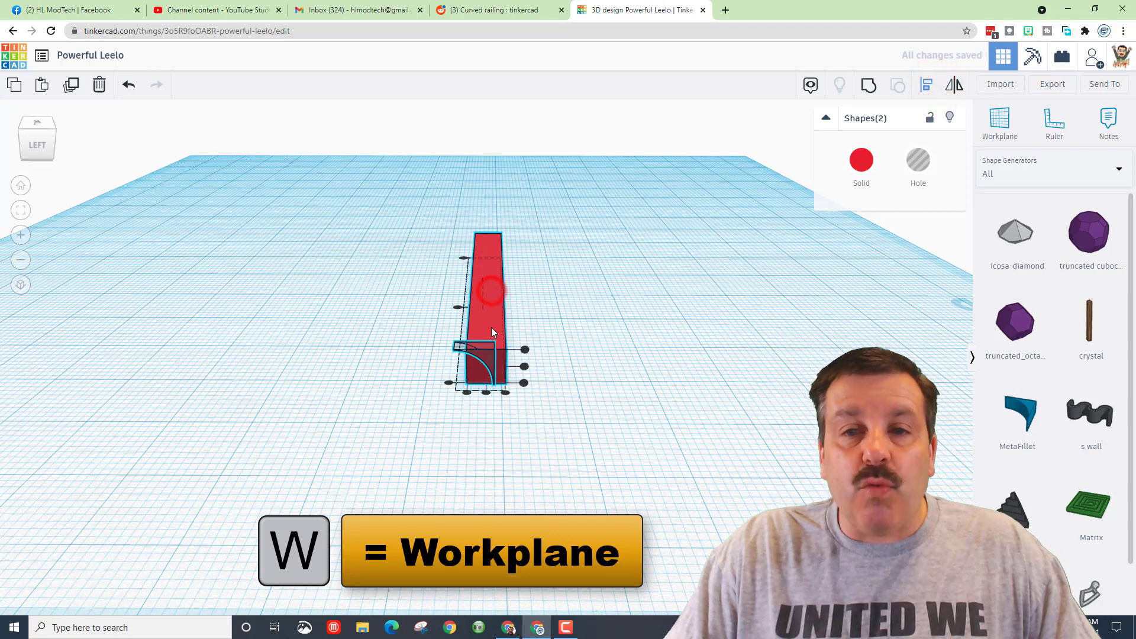
pyautogui.click(504, 392)
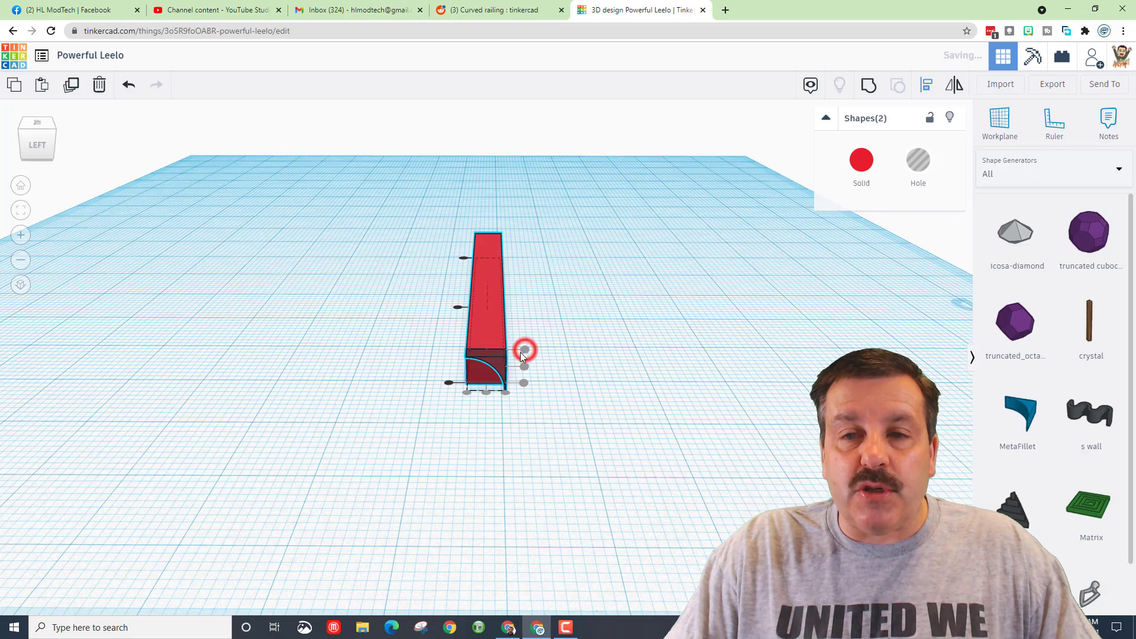
pyautogui.click(471, 381)
pyautogui.moveTo(566, 376); pyautogui.dragTo(482, 411, button='right')
pyautogui.click(483, 412)
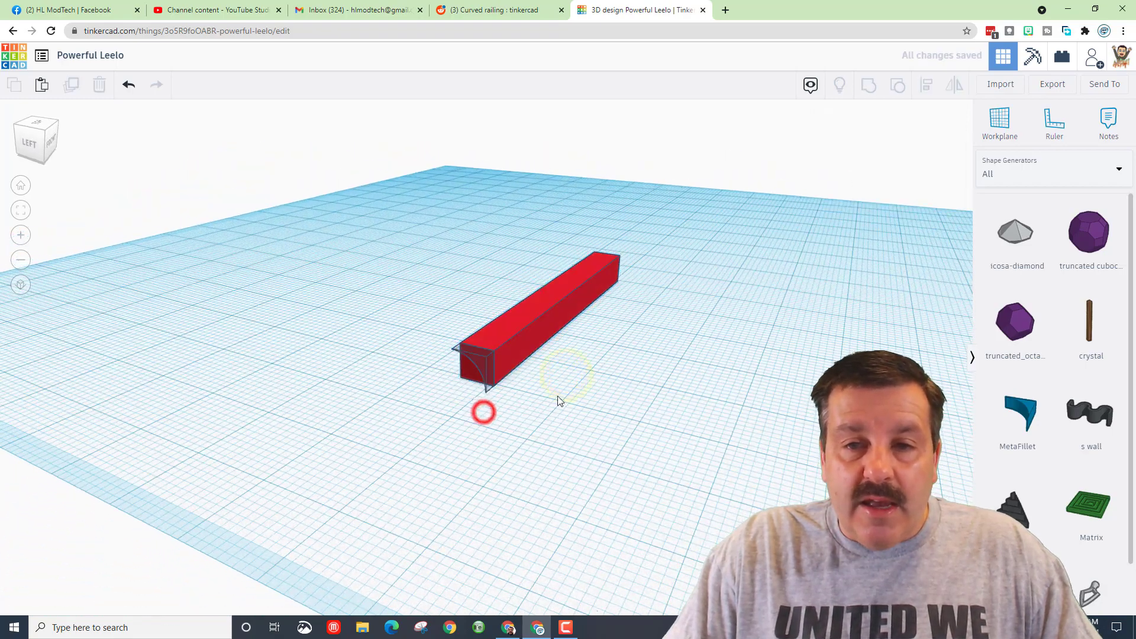
# - Stretch the fillet hole along the bar until it extends past the bar's far end
pyautogui.moveTo(557, 396); pyautogui.dragTo(472, 387, button='right')
pyautogui.click(470, 346)
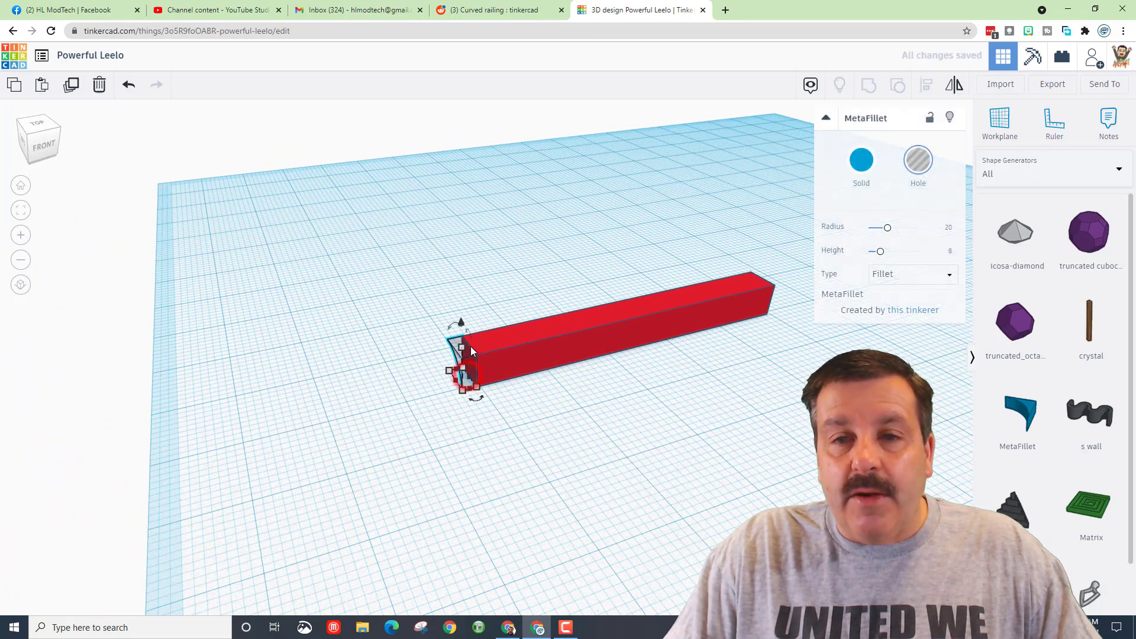
pyautogui.moveTo(470, 385)
pyautogui.moveTo(471, 382); pyautogui.dragTo(838, 339)
# - Duplicate the red bar and move the copy sideways, clear of the bar with the fillet hole
pyautogui.moveTo(492, 475); pyautogui.dragTo(723, 459, button='right')
pyautogui.click(671, 474)
pyautogui.click(482, 382)
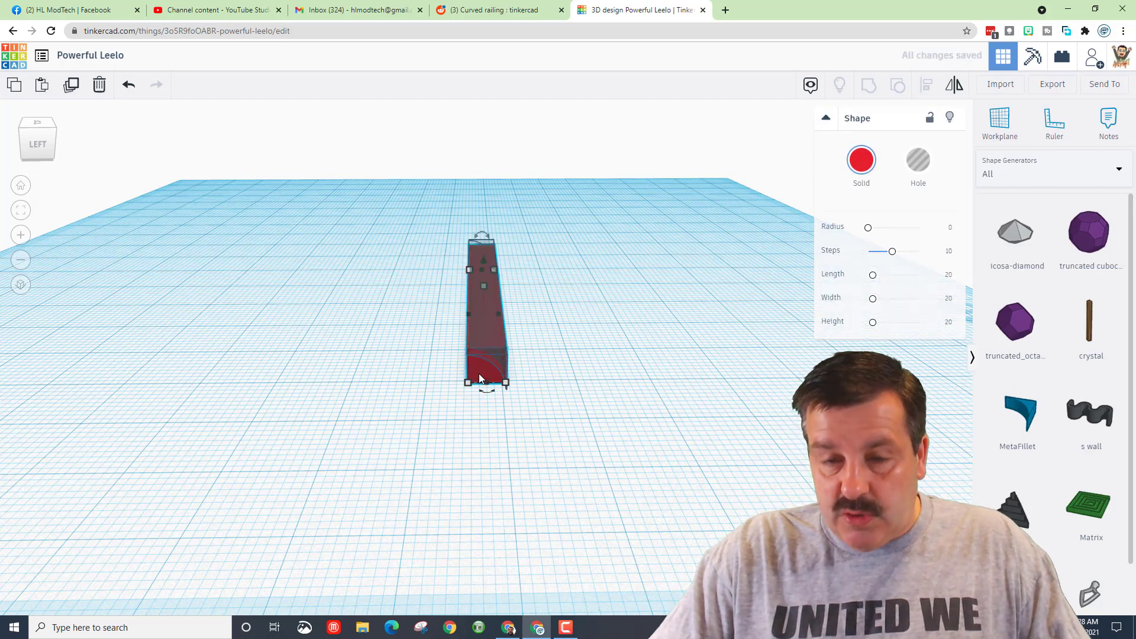
pyautogui.press('Left')
pyautogui.press('Left')
pyautogui.press('Left')
pyautogui.press('Left')
pyautogui.press('Left')
pyautogui.press('Left')
pyautogui.press('Left')
pyautogui.press('Left')
pyautogui.press('Left')
pyautogui.press('Left')
pyautogui.press('Left')
pyautogui.press('Left')
pyautogui.press('Left')
pyautogui.press('Left')
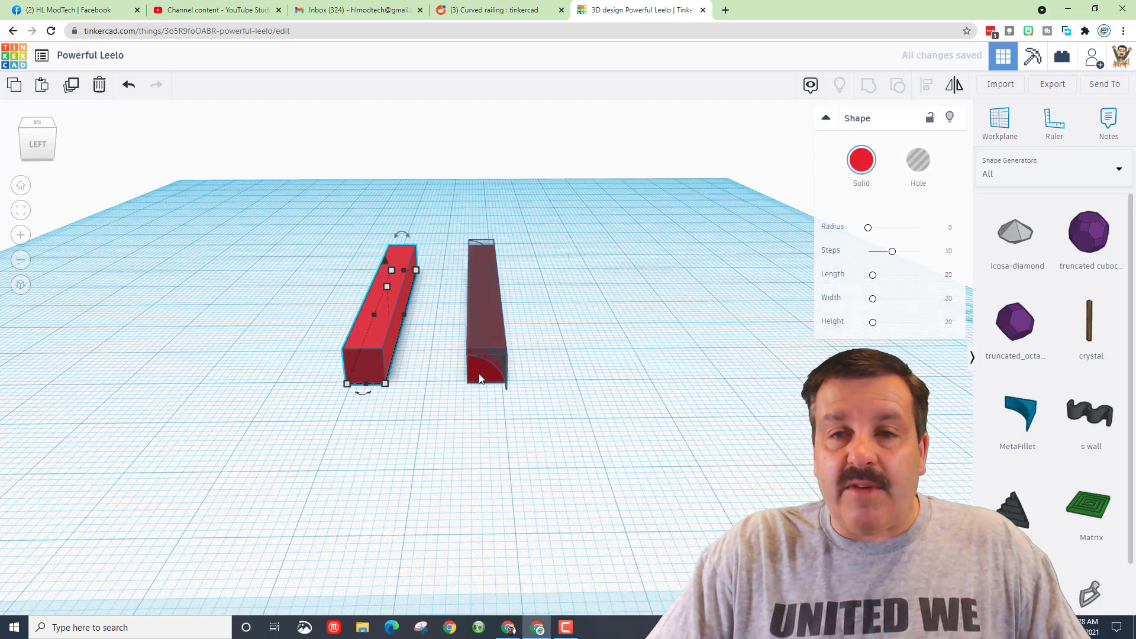
# - Group the original bar with the fillet hole to cut its rounded edge
pyautogui.moveTo(438, 224); pyautogui.dragTo(536, 404)
pyautogui.click(866, 86)
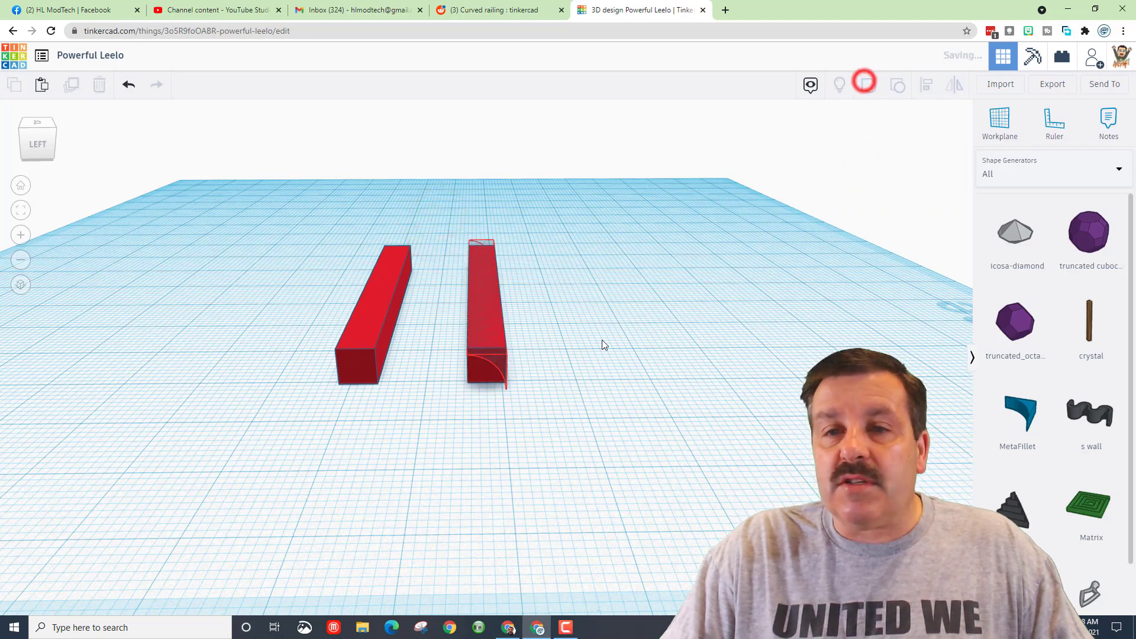
pyautogui.moveTo(653, 407); pyautogui.dragTo(536, 328, button='right')
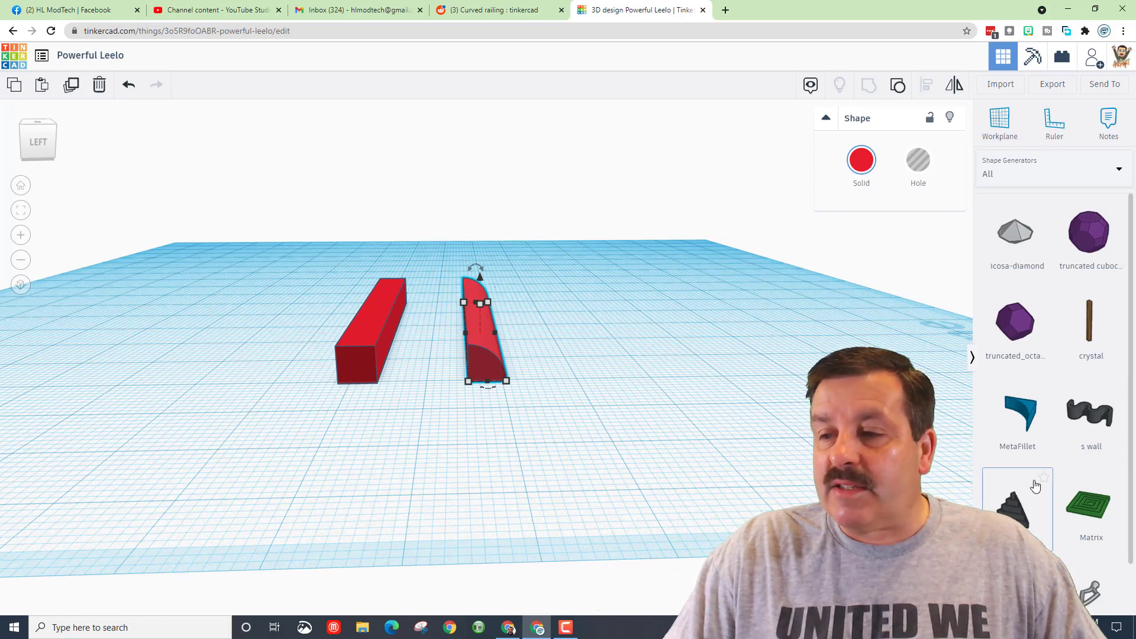
# - Place the workplane on the square bar's end face and add an Arch building blocks shape there as a hole
pyautogui.scroll(-5, 1034, 486)
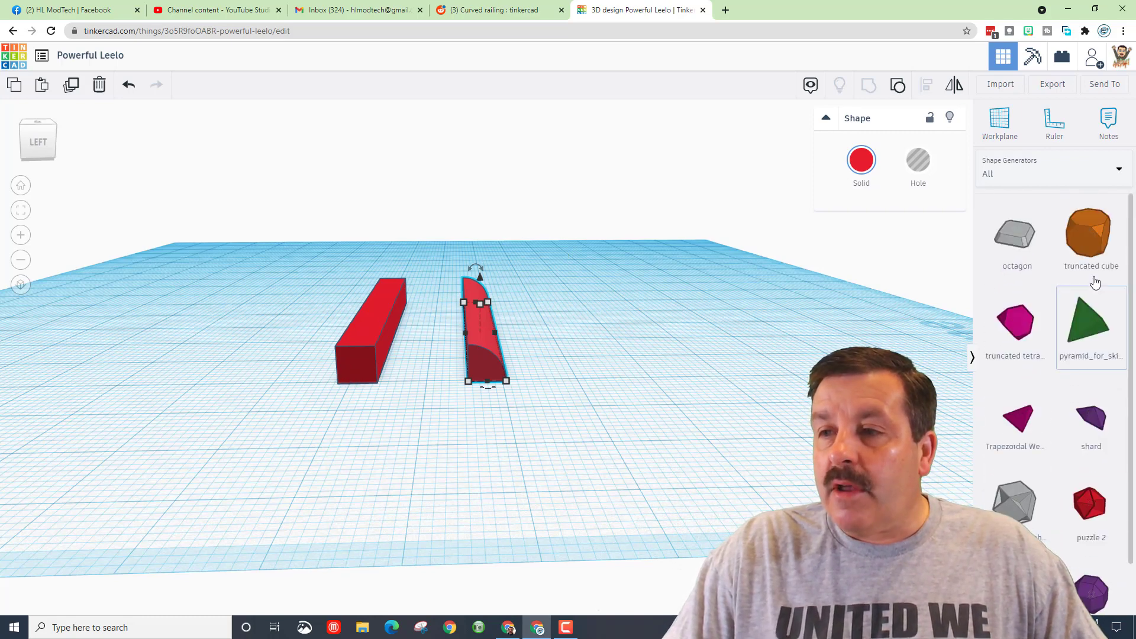
pyautogui.scroll(-2, 1035, 486)
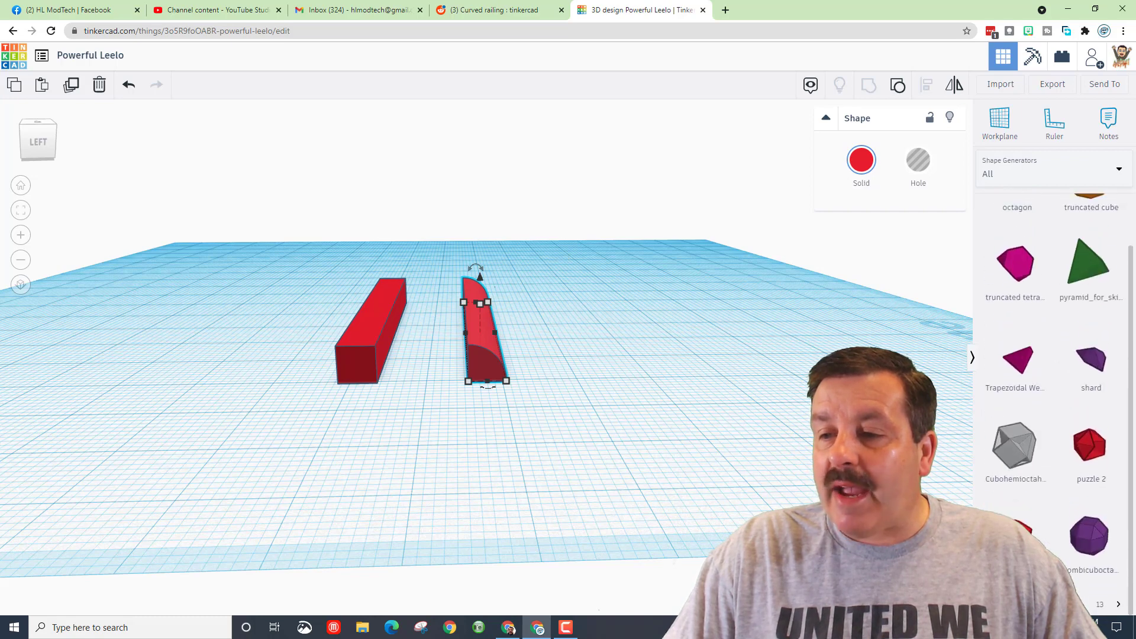
pyautogui.click(1116, 604)
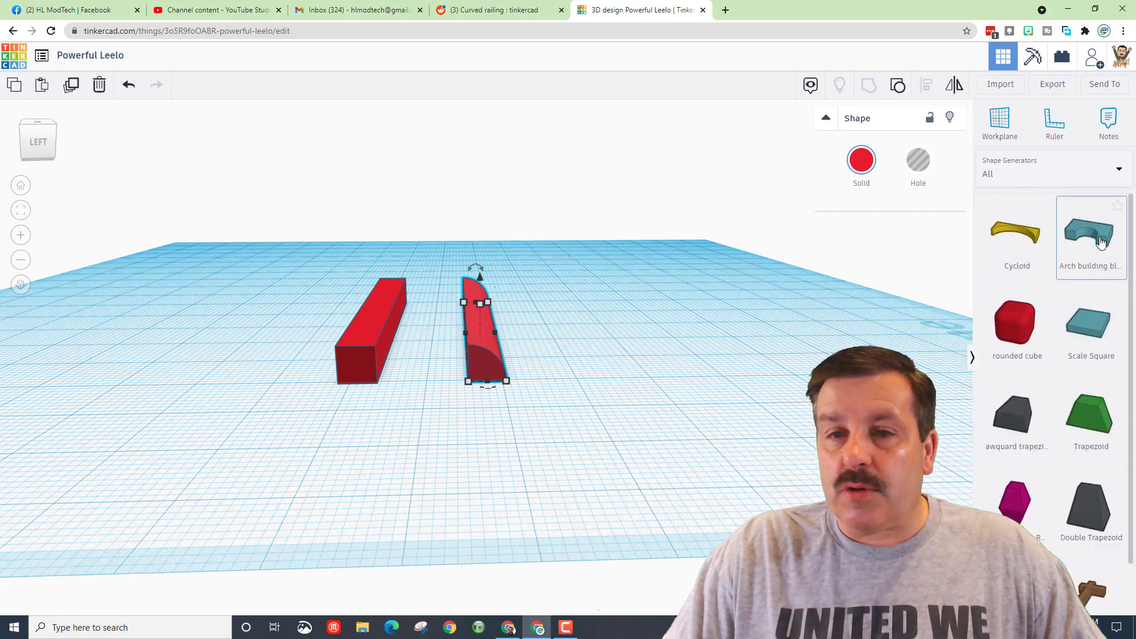
pyautogui.press('w')
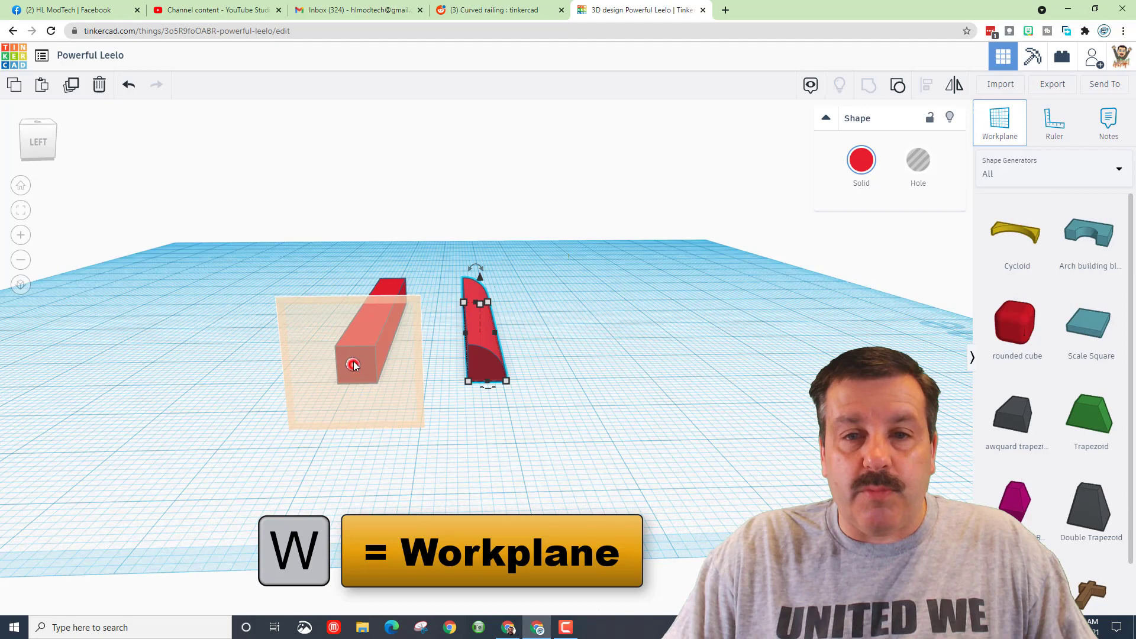
pyautogui.click(353, 365)
pyautogui.moveTo(1098, 247); pyautogui.dragTo(284, 385)
pyautogui.click(284, 383)
pyautogui.moveTo(310, 454); pyautogui.dragTo(331, 408, button='right')
pyautogui.click(924, 166)
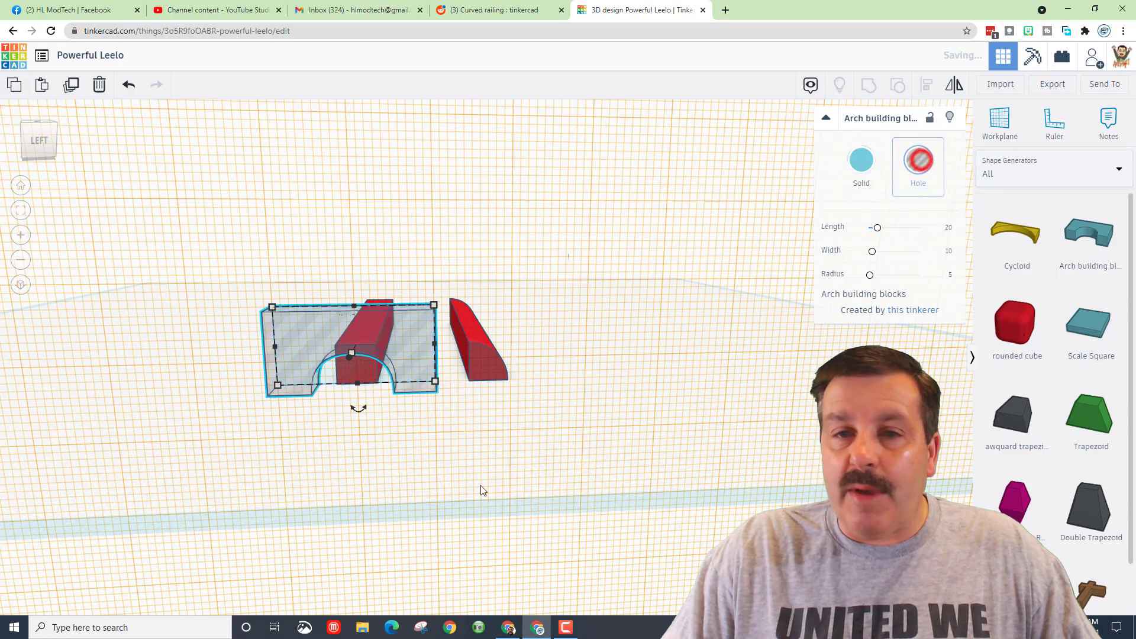
# - Return the workplane to the ground grid and move the arch hole over the end of the square bar
pyautogui.moveTo(401, 473); pyautogui.dragTo(423, 405, button='right')
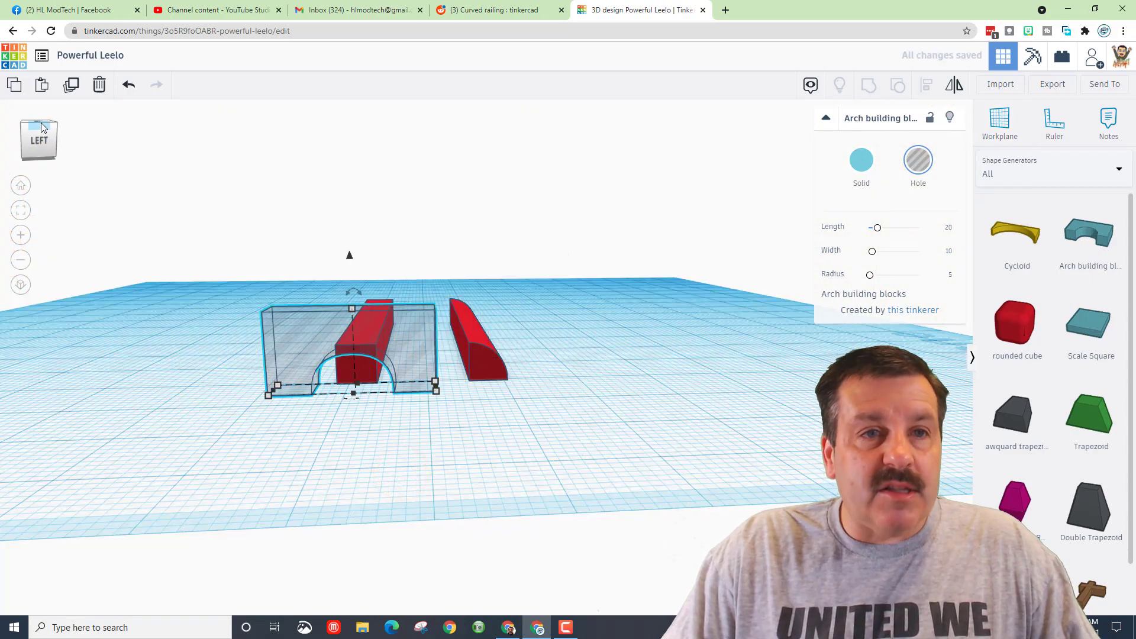
pyautogui.click(21, 128)
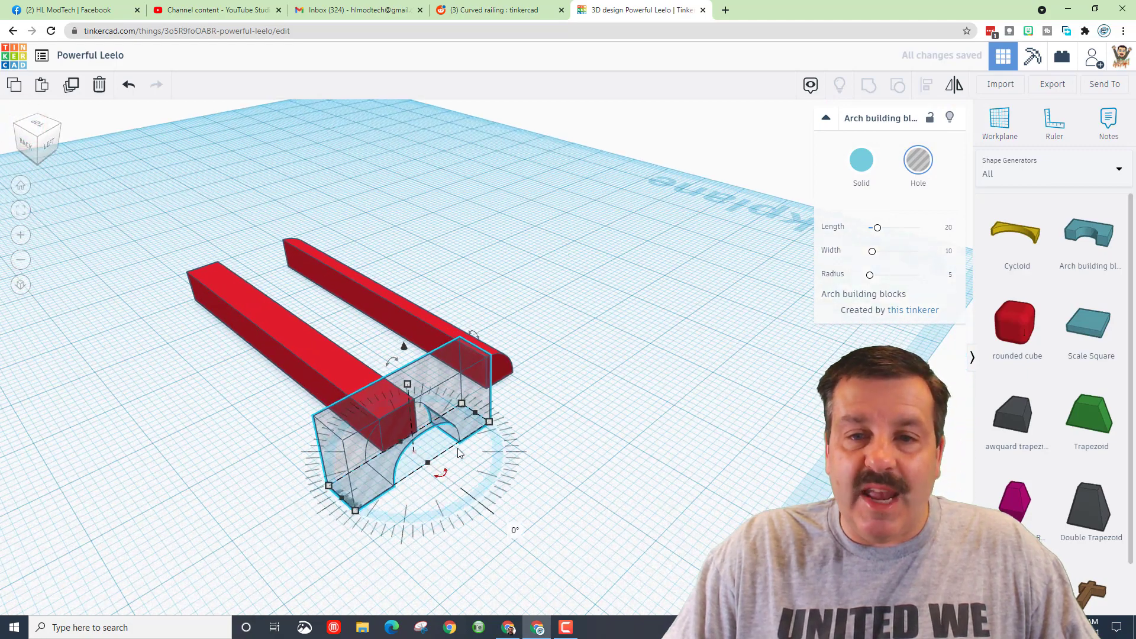
pyautogui.moveTo(466, 417); pyautogui.dragTo(424, 409)
pyautogui.moveTo(348, 512); pyautogui.dragTo(531, 506, button='right')
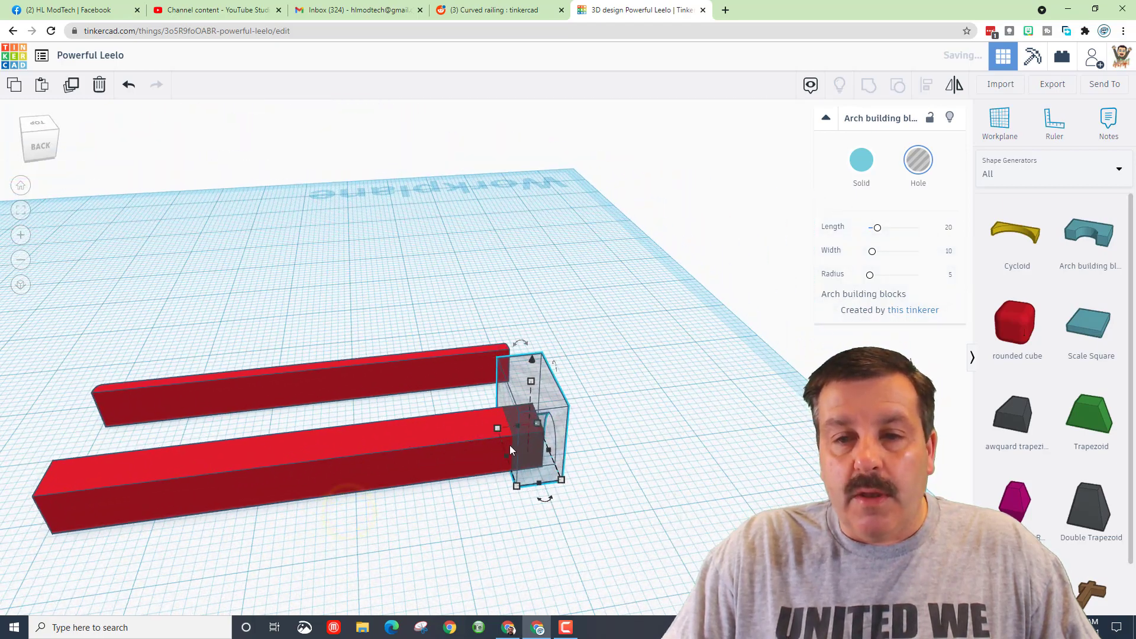
# - Stretch the arch hole along the square bar to a length of about 52 mm
pyautogui.moveTo(505, 454); pyautogui.dragTo(37, 528)
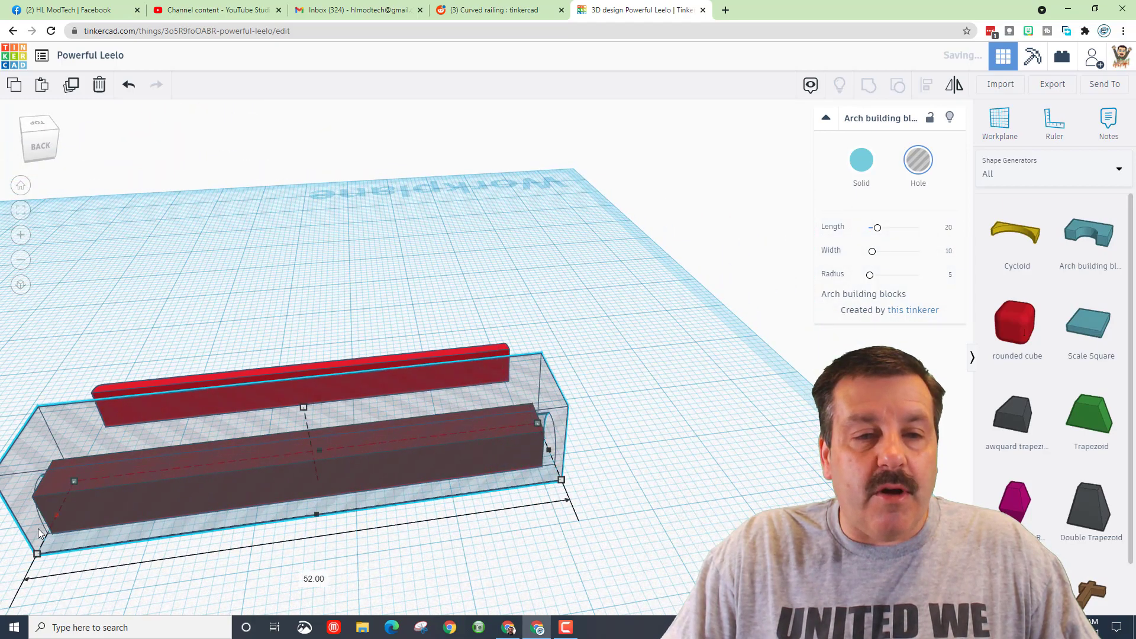
pyautogui.moveTo(109, 562); pyautogui.dragTo(302, 583, button='right')
pyautogui.click(313, 409)
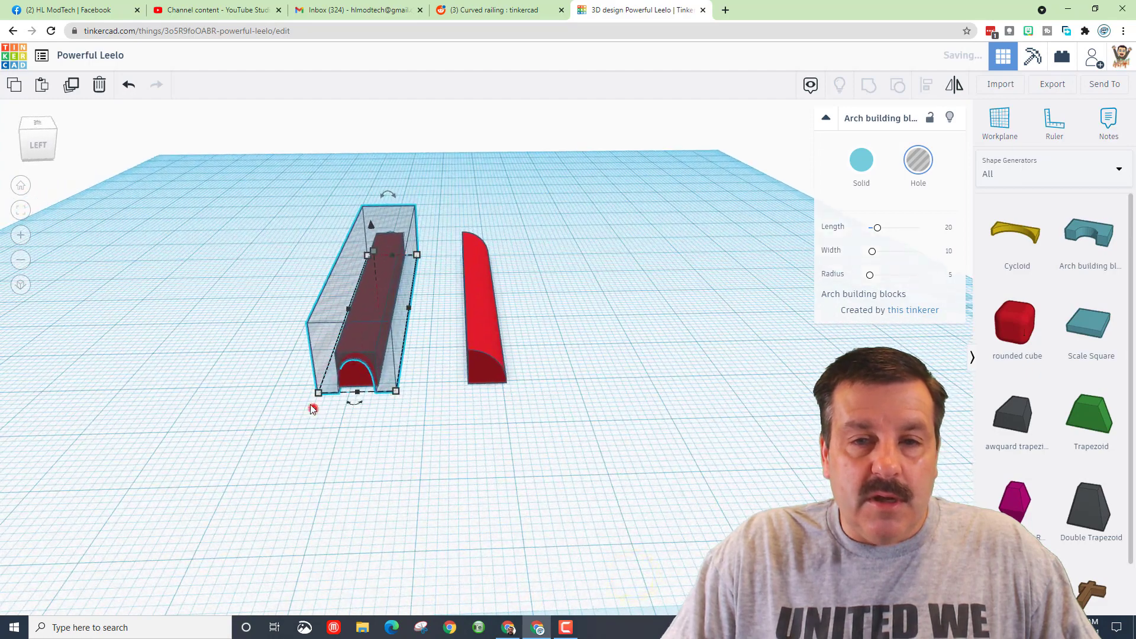
# - Align the arch hole with the square bar so both are centred on each other across their width
pyautogui.moveTo(255, 315); pyautogui.dragTo(398, 460)
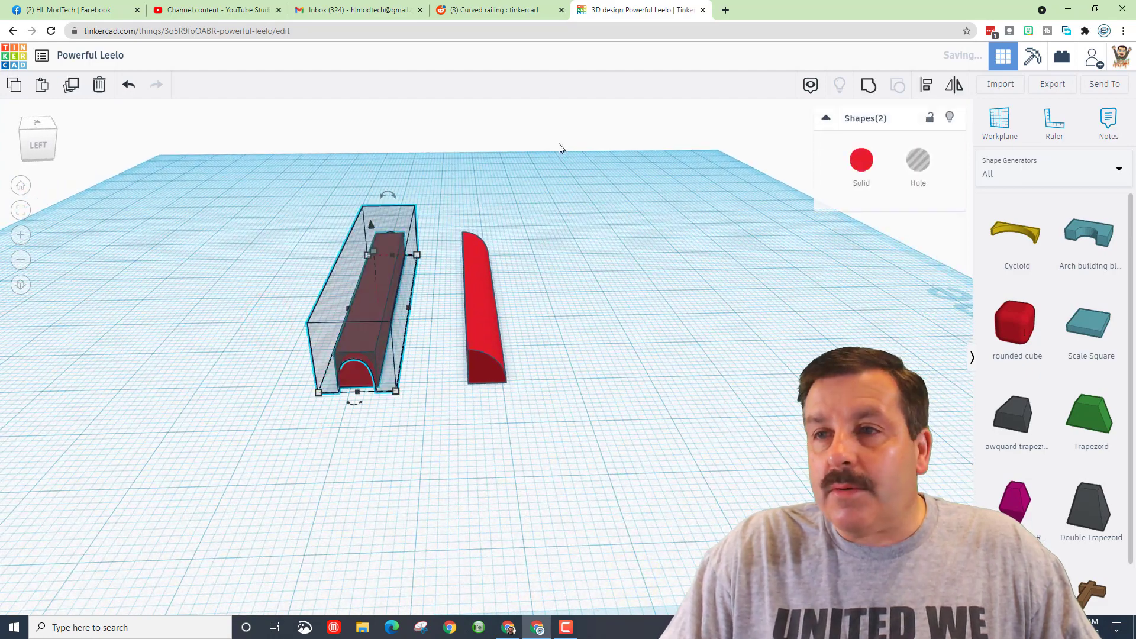
pyautogui.click(926, 90)
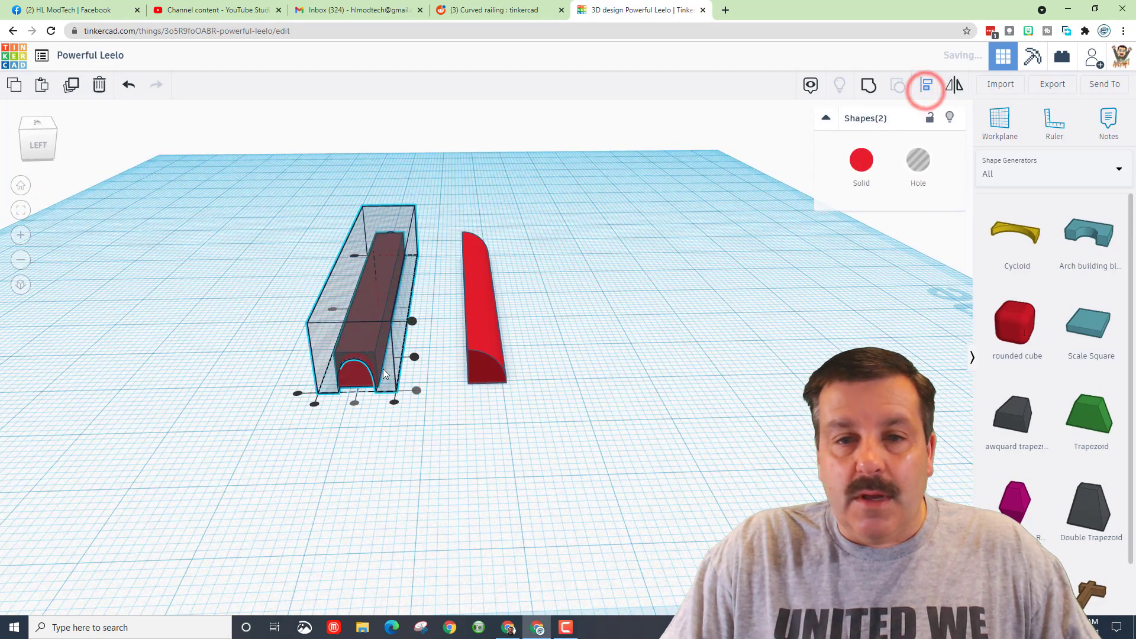
pyautogui.click(349, 376)
pyautogui.moveTo(306, 403); pyautogui.dragTo(312, 376, button='right')
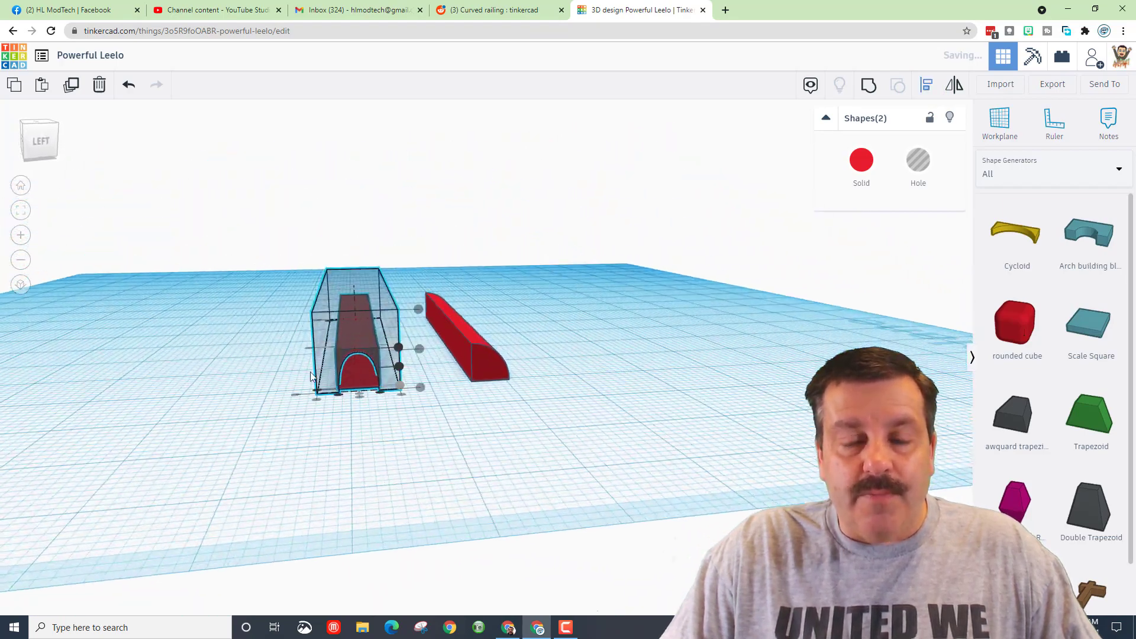
pyautogui.click(289, 385)
pyautogui.moveTo(290, 311); pyautogui.dragTo(387, 413)
pyautogui.click(396, 418)
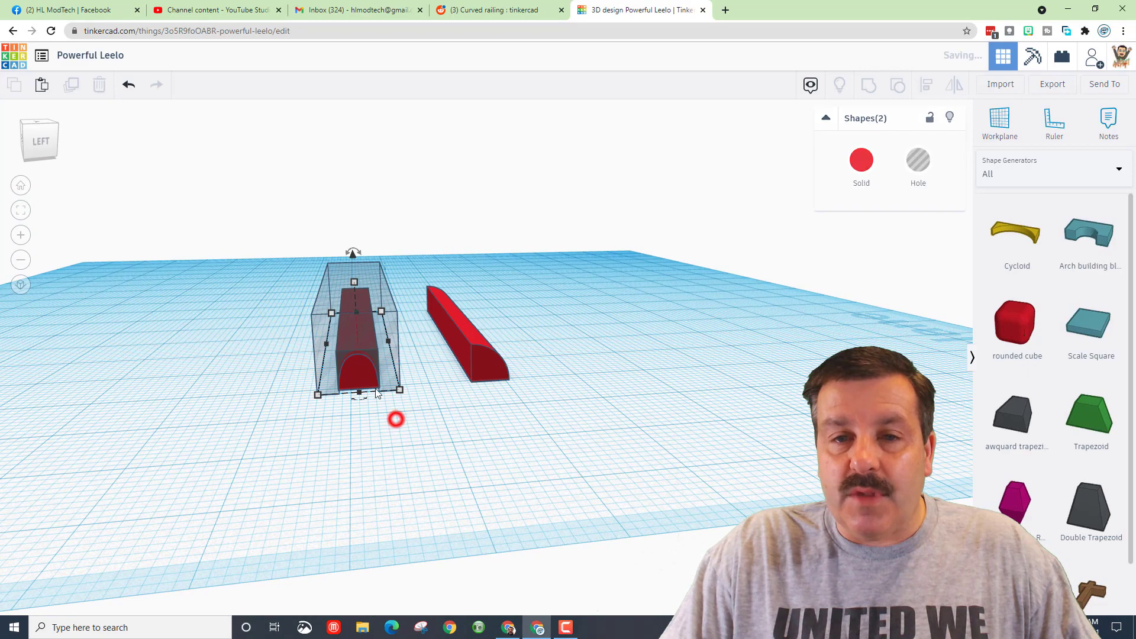
# - Duplicate the square bar and place the copy beside the arch hole, on the side away from the rounded-edge bar
pyautogui.click(369, 373)
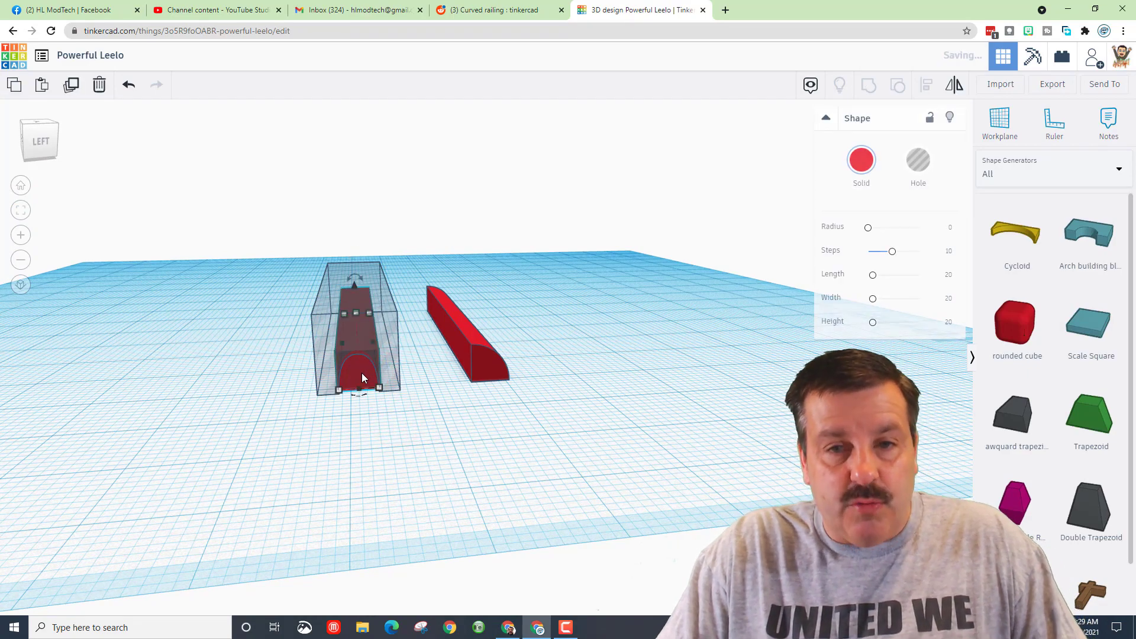
pyautogui.keyDown('alt'); pyautogui.moveTo(362, 378); pyautogui.dragTo(177, 396); pyautogui.keyUp('alt')
pyautogui.click(283, 386)
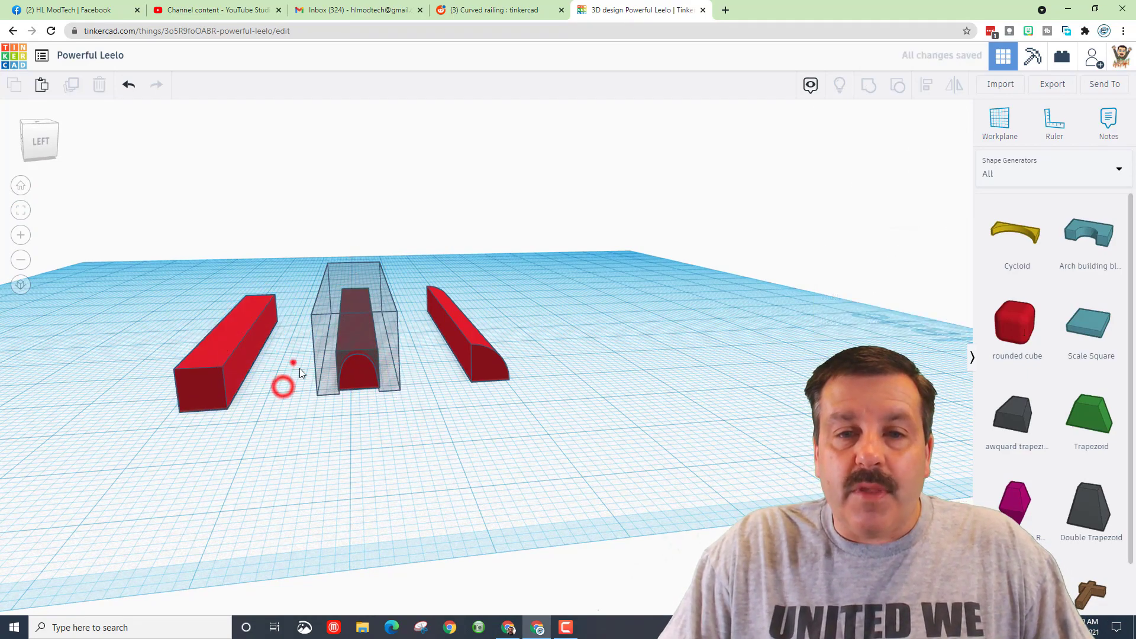
# - Group the original square bar with the arch hole to cut a fully rounded top
pyautogui.moveTo(393, 420); pyautogui.dragTo(257, 248)
pyautogui.click(861, 85)
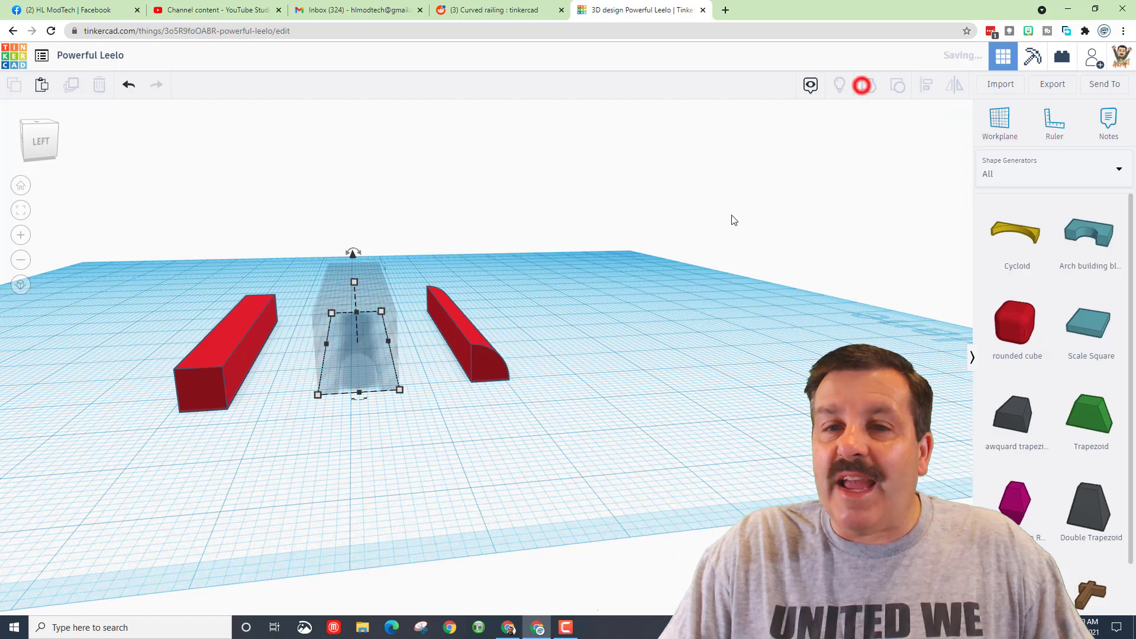
pyautogui.moveTo(363, 444); pyautogui.dragTo(430, 442, button='right')
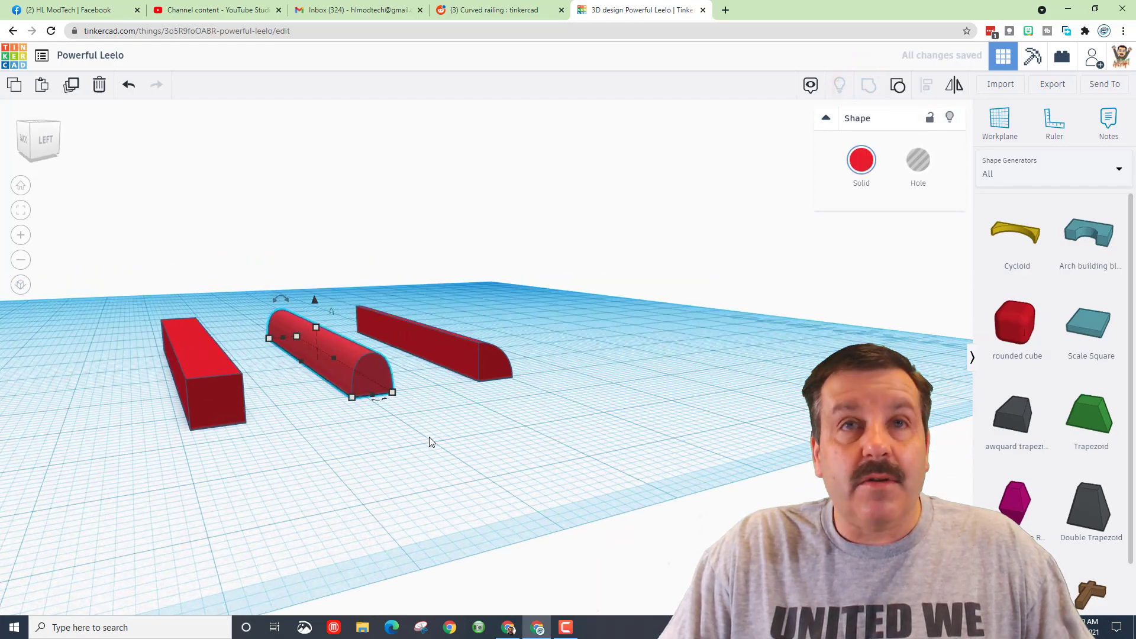
pyautogui.scroll(-2, 423, 435)
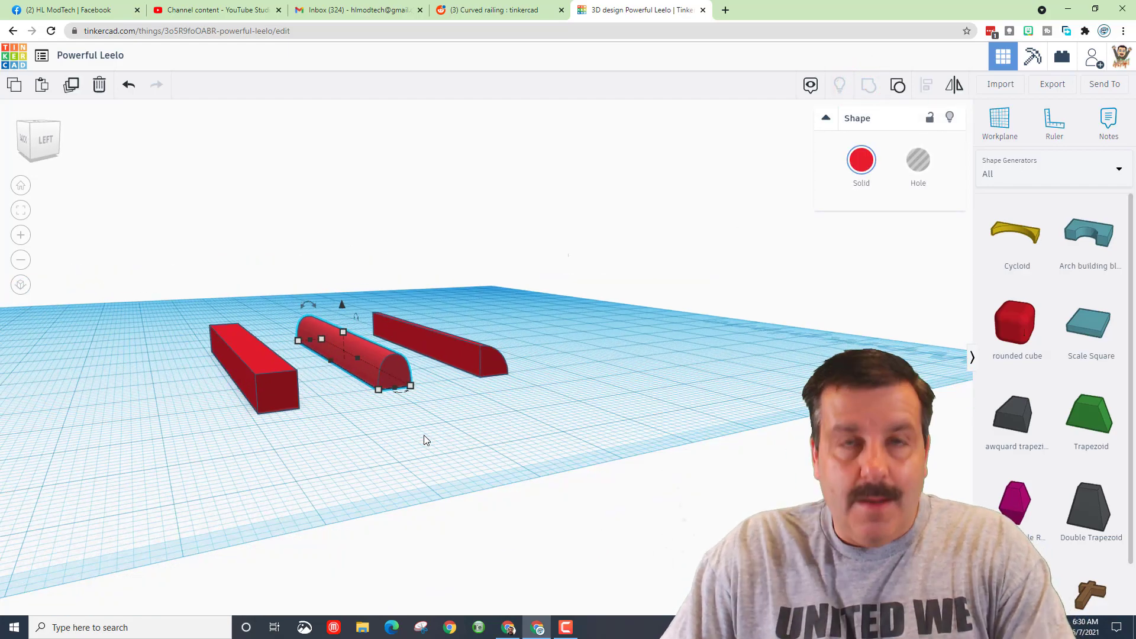
pyautogui.moveTo(459, 471); pyautogui.dragTo(431, 472, button='right')
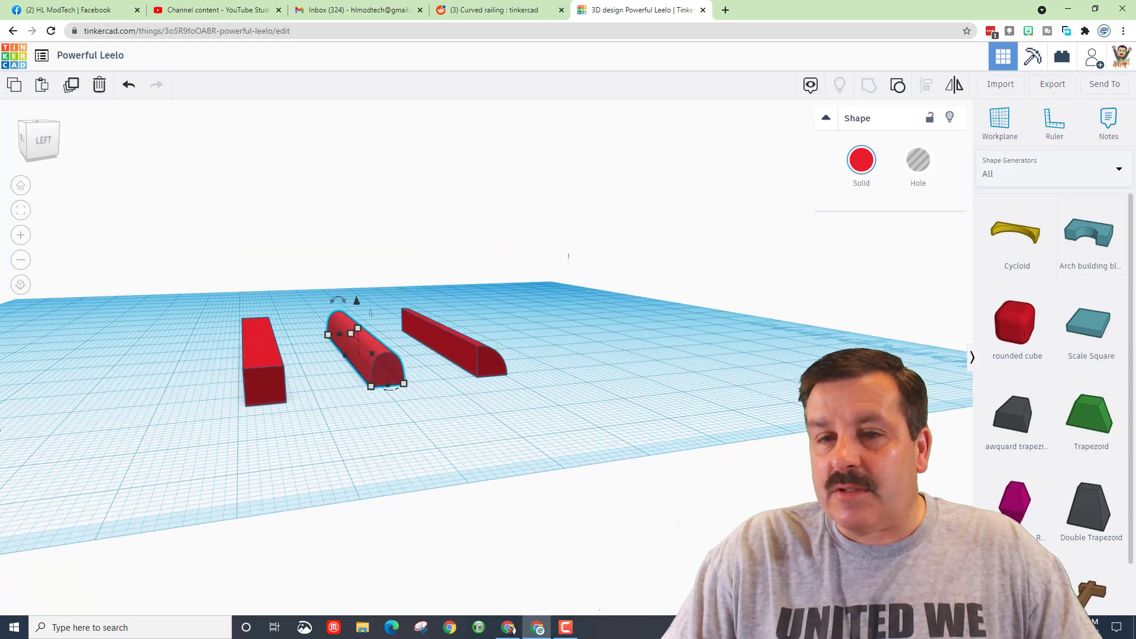
# - Add an Arch building blocks shape on the end face of the copied square bar and return the workplane to the ground grid
pyautogui.click(272, 386)
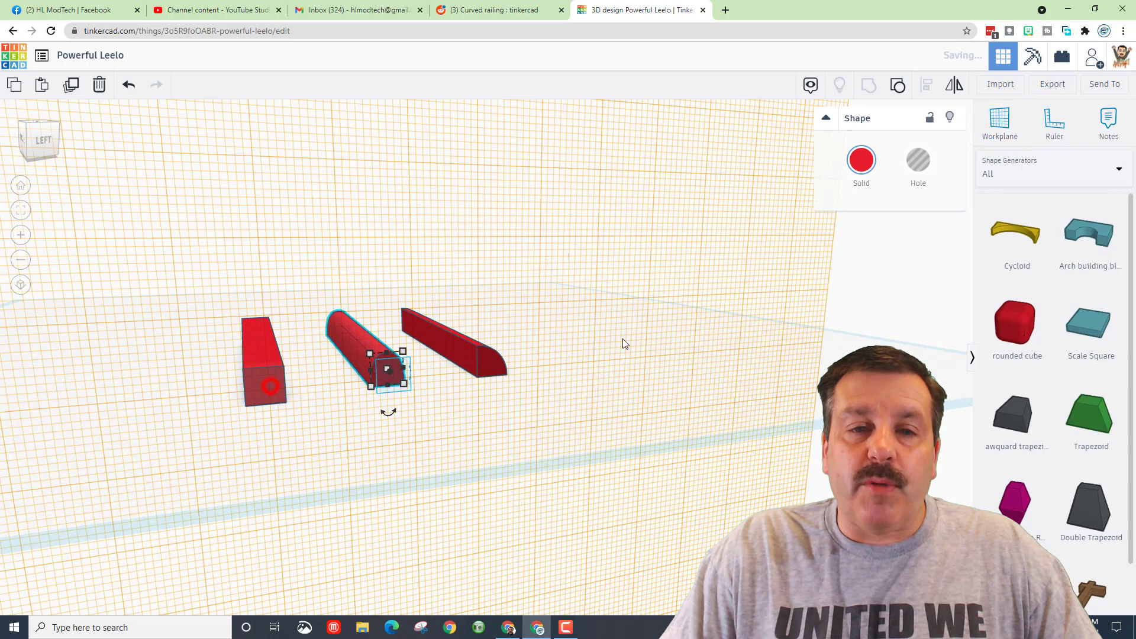
pyautogui.click(1070, 232)
pyautogui.click(231, 422)
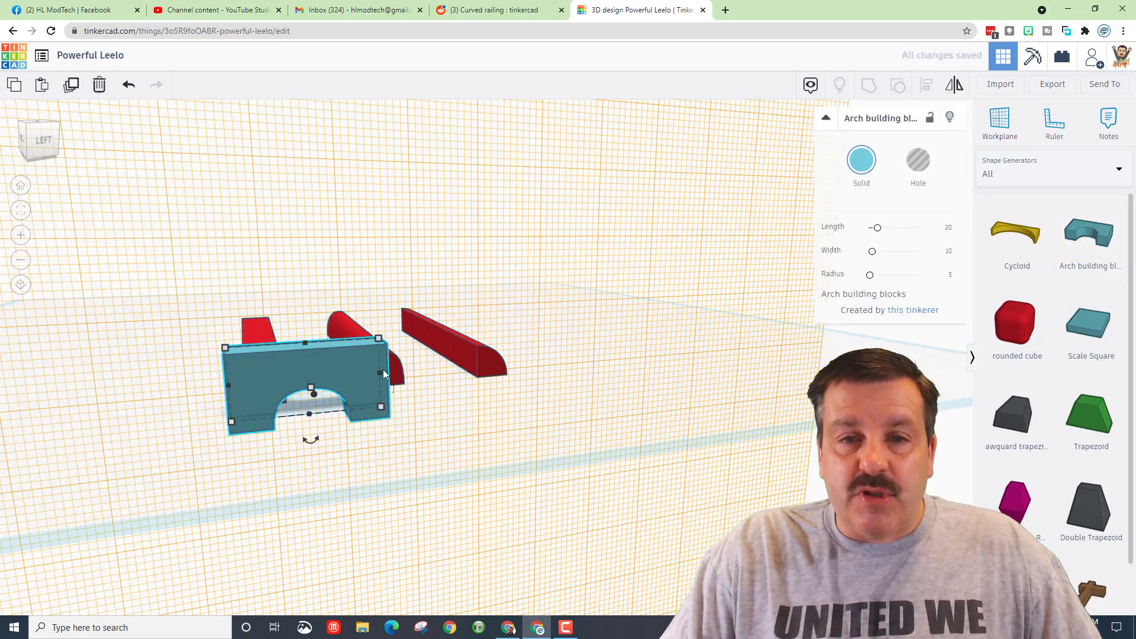
pyautogui.press('w')
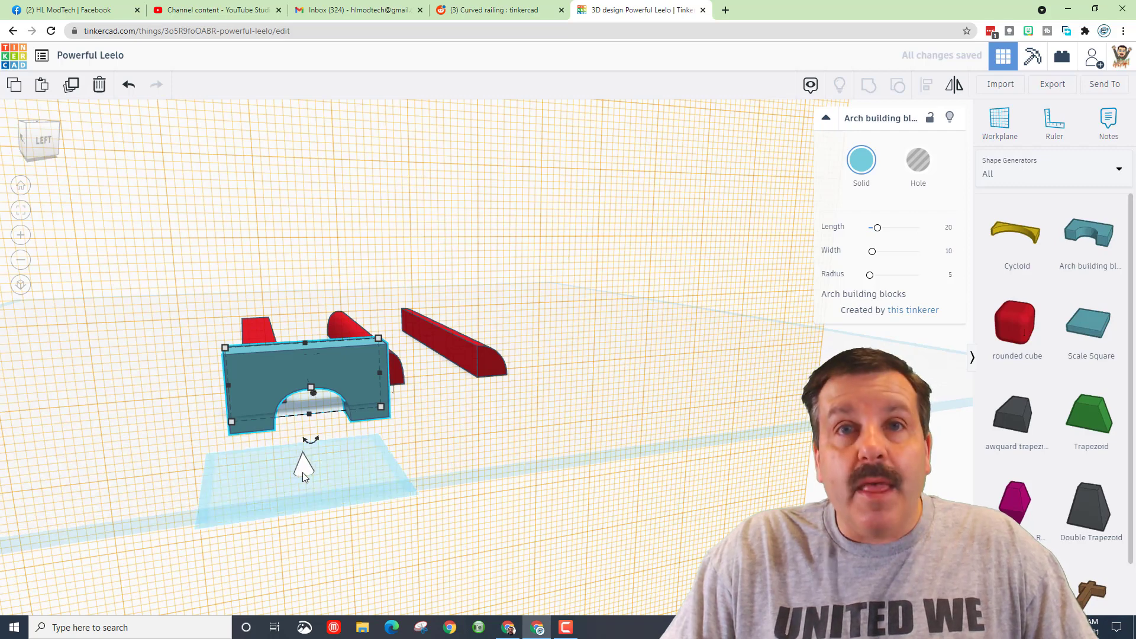
pyautogui.click(309, 463)
pyautogui.click(367, 370)
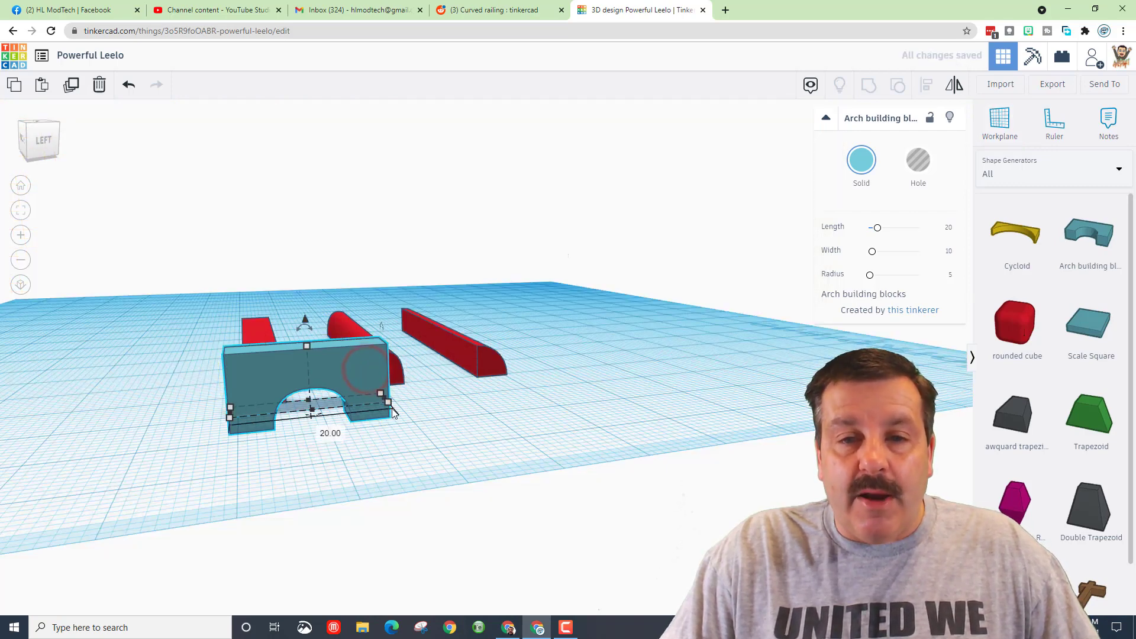
# - Shrink the arch block to fit over the copied bar's end and turn it into a hole
pyautogui.hotkey('ctrl', 'z')
pyautogui.moveTo(384, 400); pyautogui.dragTo(302, 410)
pyautogui.moveTo(260, 354); pyautogui.dragTo(250, 388)
pyautogui.click(250, 402)
pyautogui.click(915, 180)
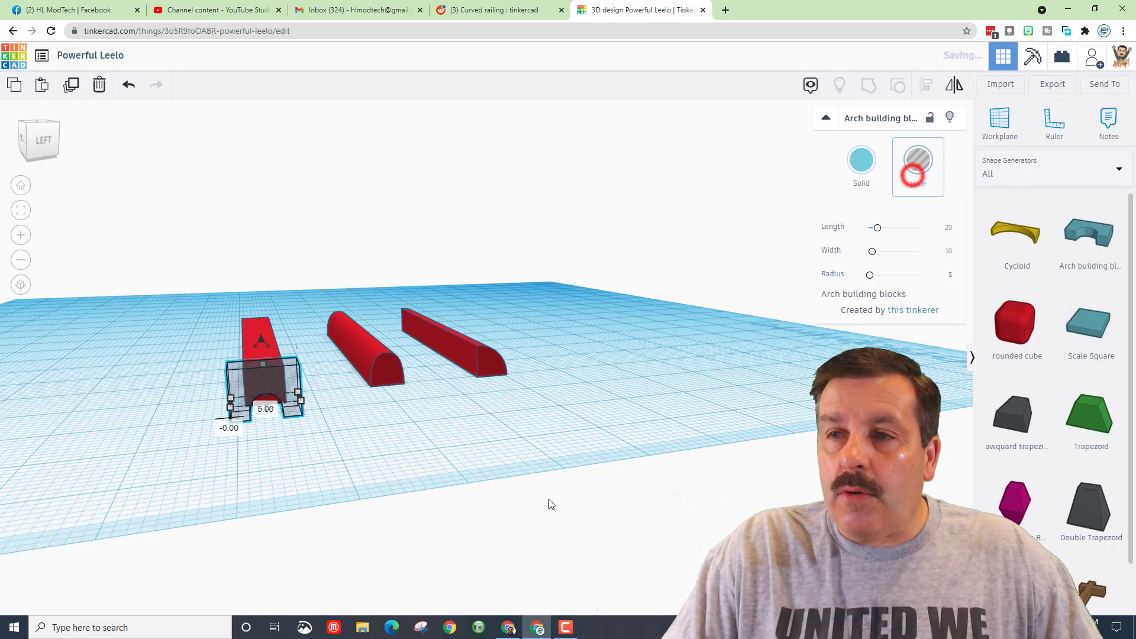
# - Stretch the arch hole past the far end of the copied square bar
pyautogui.moveTo(210, 438); pyautogui.dragTo(438, 482, button='right')
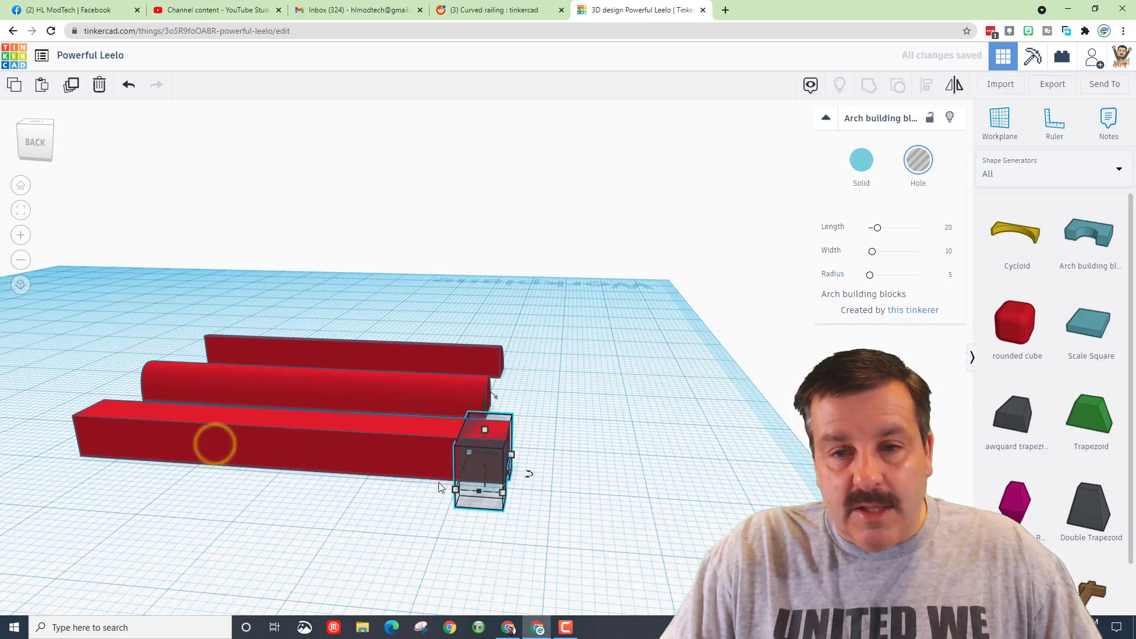
pyautogui.moveTo(462, 472); pyautogui.dragTo(15, 469)
pyautogui.moveTo(390, 471); pyautogui.dragTo(240, 463, button='right')
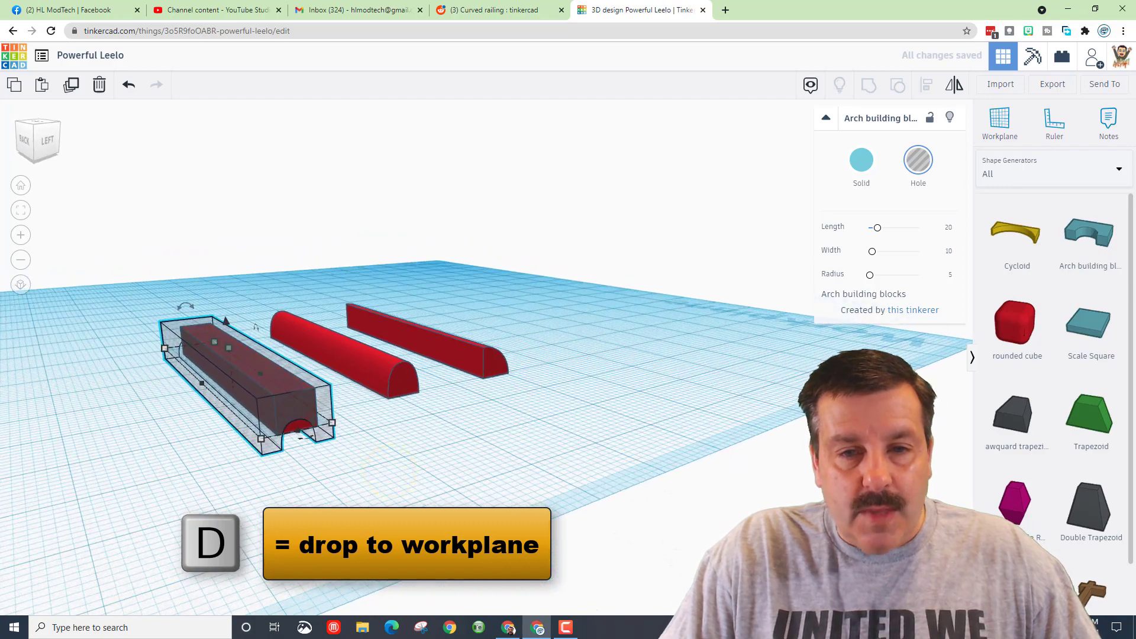
# - Drop the arch hole onto the workplane and make it slightly taller
pyautogui.press('d')
pyautogui.moveTo(328, 569); pyautogui.dragTo(249, 307, button='right')
pyautogui.moveTo(262, 323); pyautogui.dragTo(261, 313)
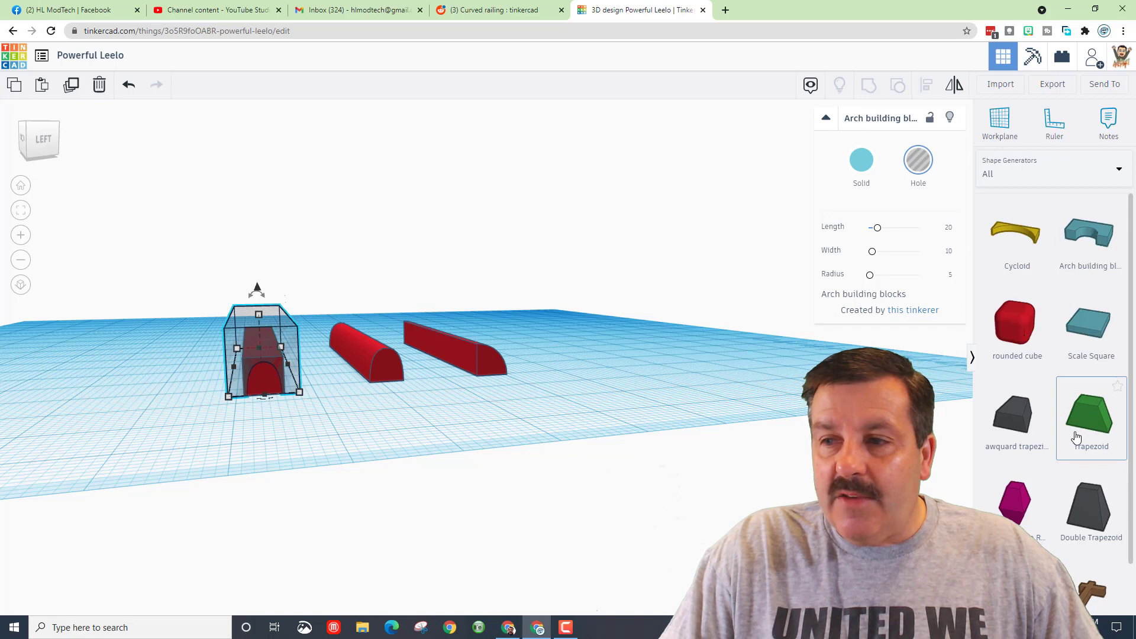
# - Add a Trapezoid at the copied square bar's end and scale it down proportionally to roughly the bar's size
pyautogui.moveTo(1074, 431); pyautogui.dragTo(268, 399)
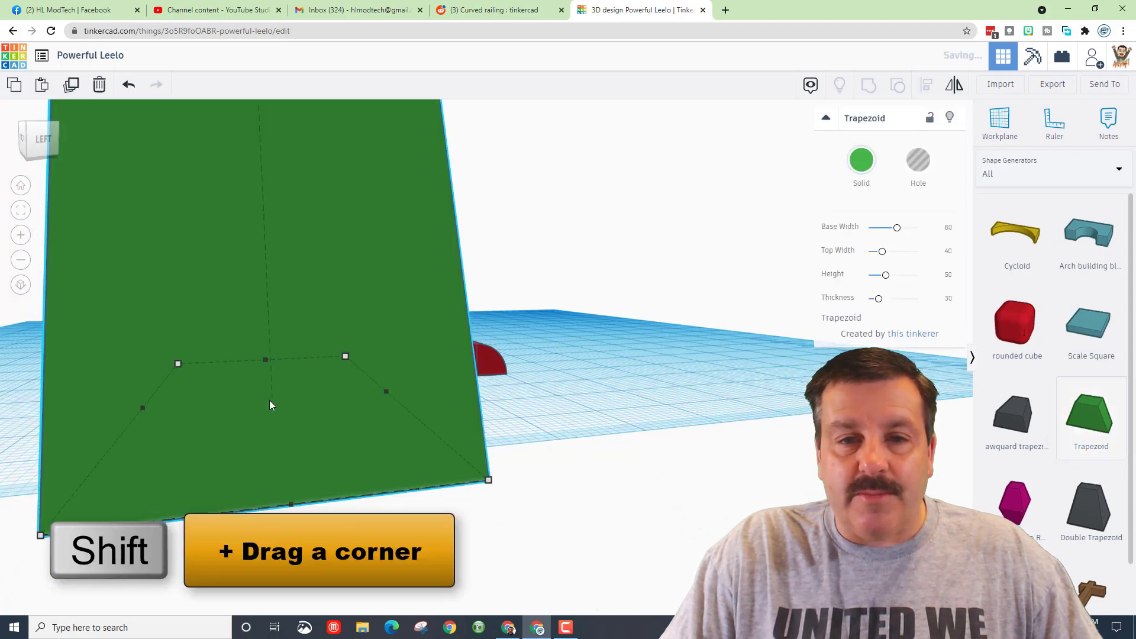
pyautogui.scroll(-3, 282, 361)
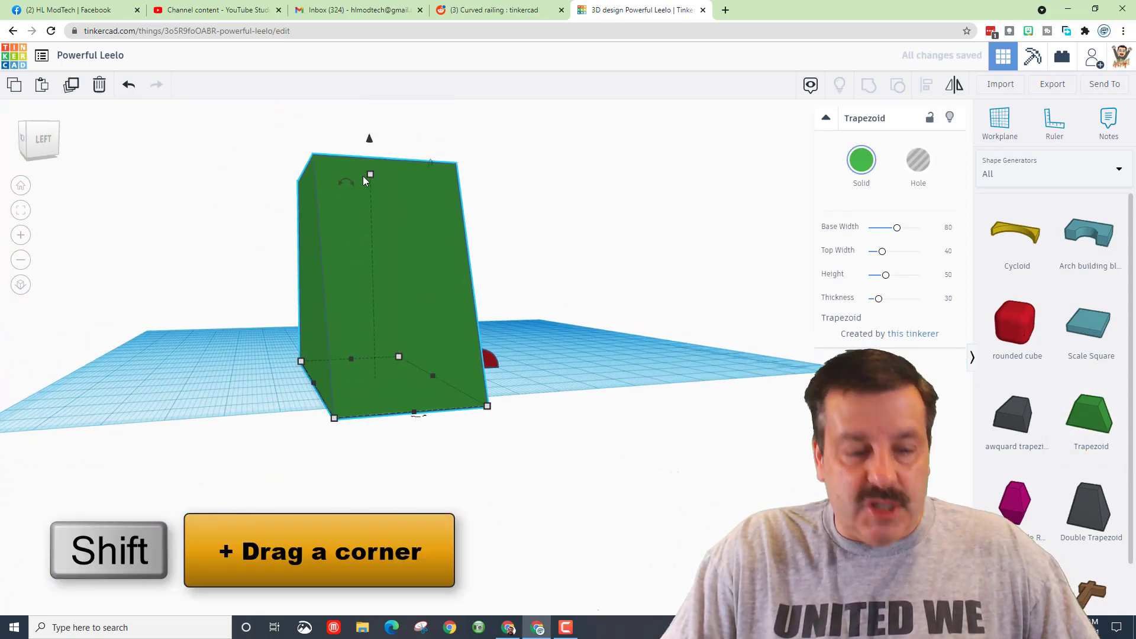
pyautogui.moveTo(368, 180); pyautogui.dragTo(367, 354)
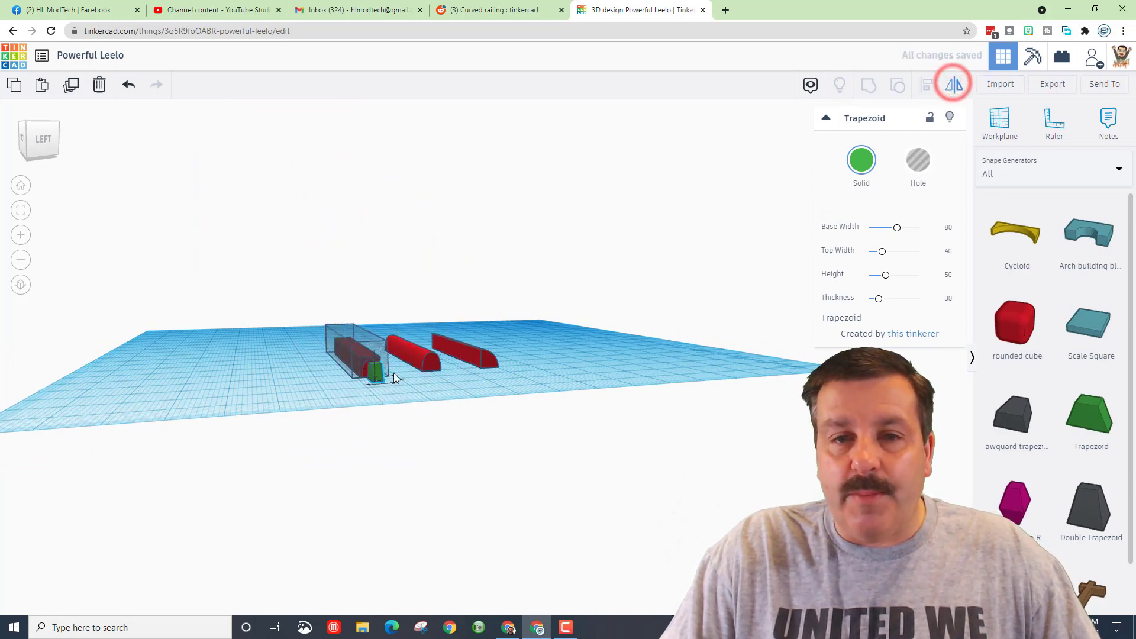
# - Mirror the small trapezoid vertically so its wide side faces up, and rotate it 90° on the workplane
pyautogui.click(25, 217)
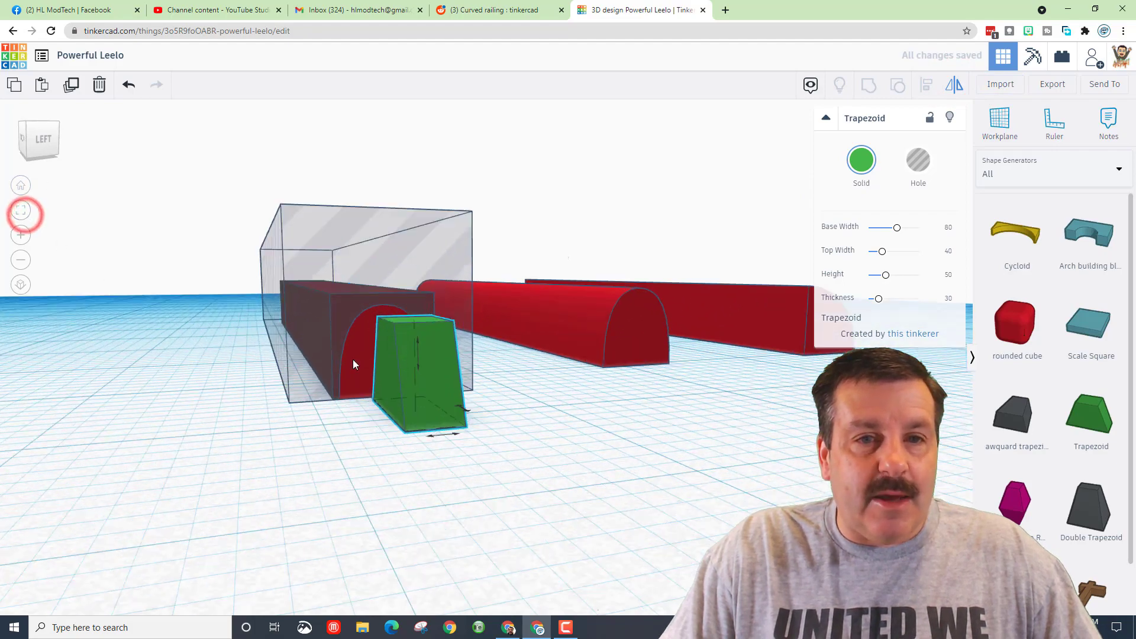
pyautogui.moveTo(367, 465); pyautogui.dragTo(449, 414, button='right')
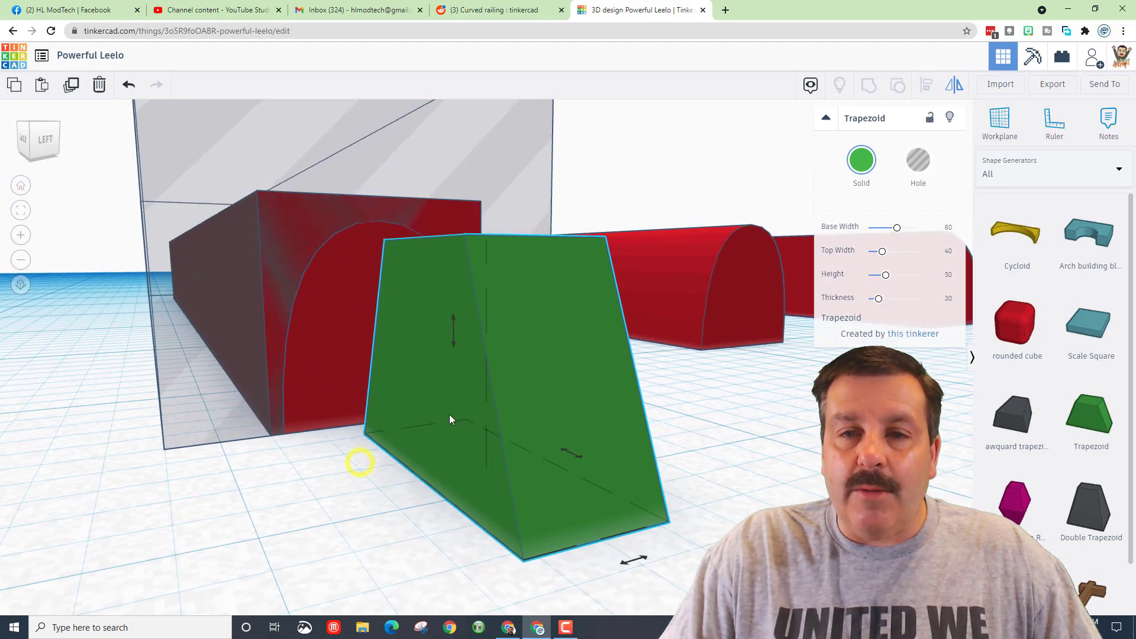
pyautogui.click(451, 343)
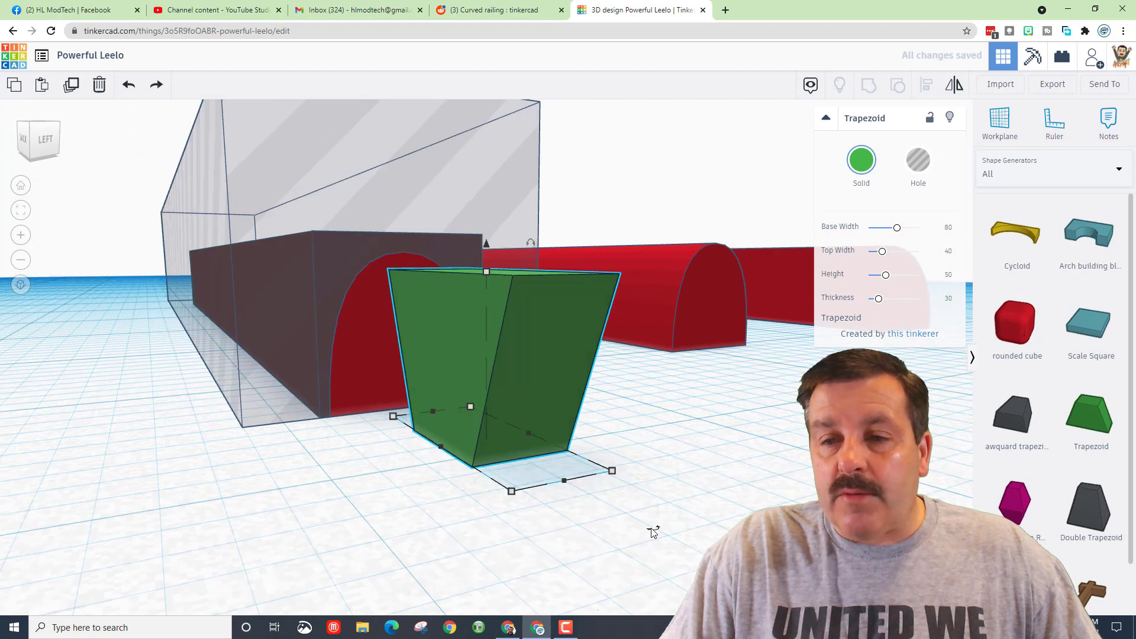
pyautogui.moveTo(652, 532); pyautogui.dragTo(580, 429)
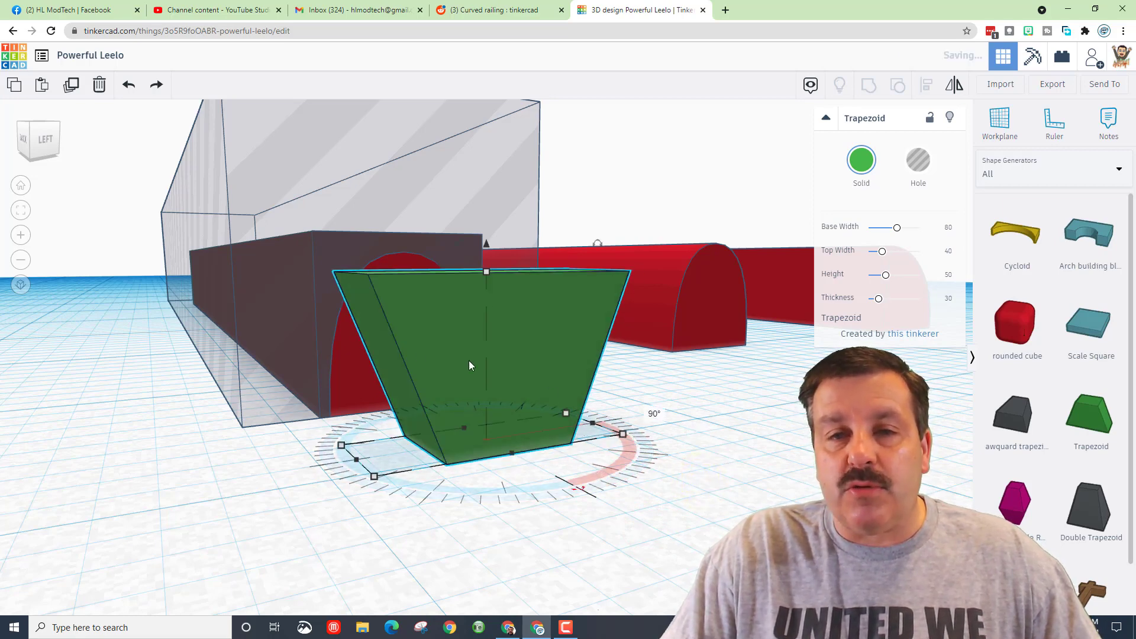
# - Reduce the trapezoid's height to 2 mm, narrow its width and make it a hole
pyautogui.moveTo(487, 270); pyautogui.dragTo(486, 357)
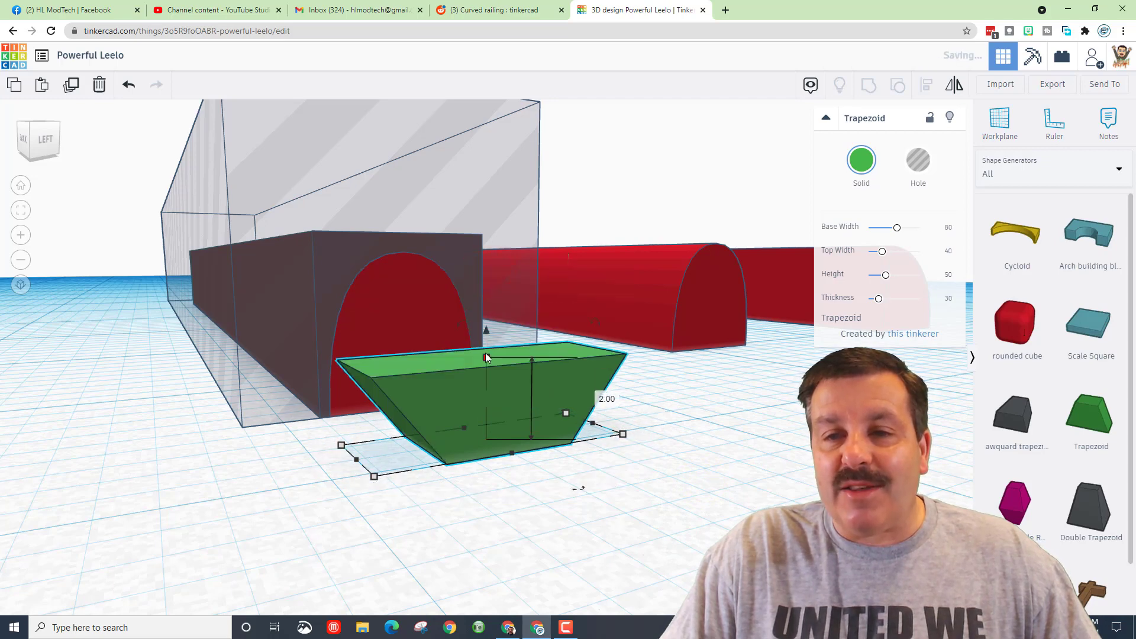
pyautogui.click(918, 171)
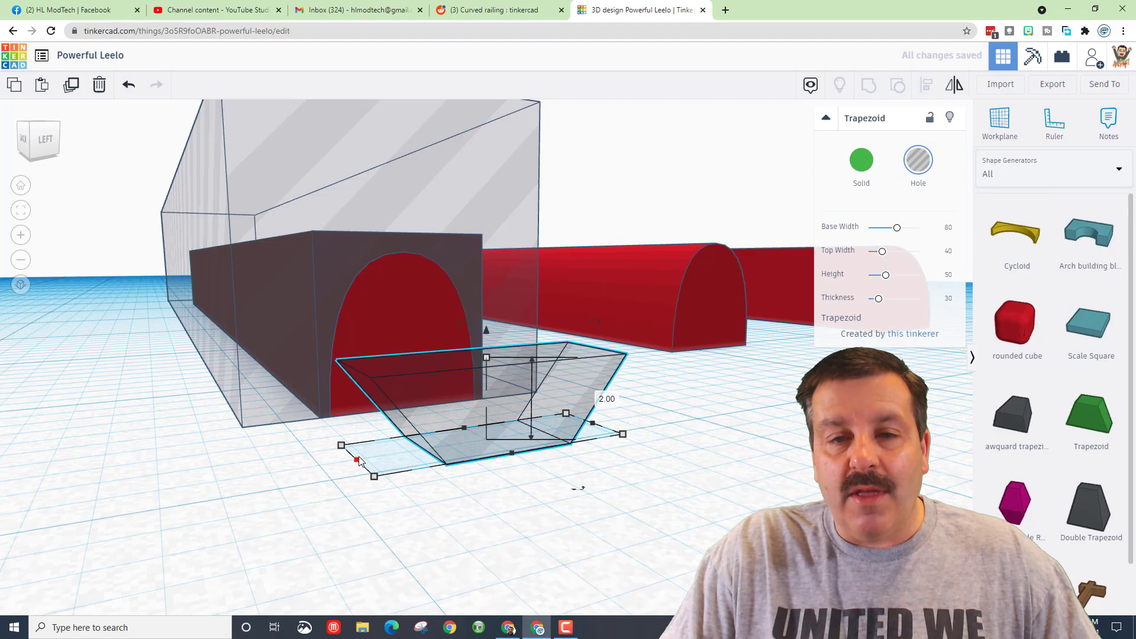
pyautogui.moveTo(359, 459); pyautogui.dragTo(450, 446)
# - Move the trapezoid hole so its slanted side overlaps the lower corner of the square bar's end
pyautogui.moveTo(471, 445); pyautogui.dragTo(305, 461, button='right')
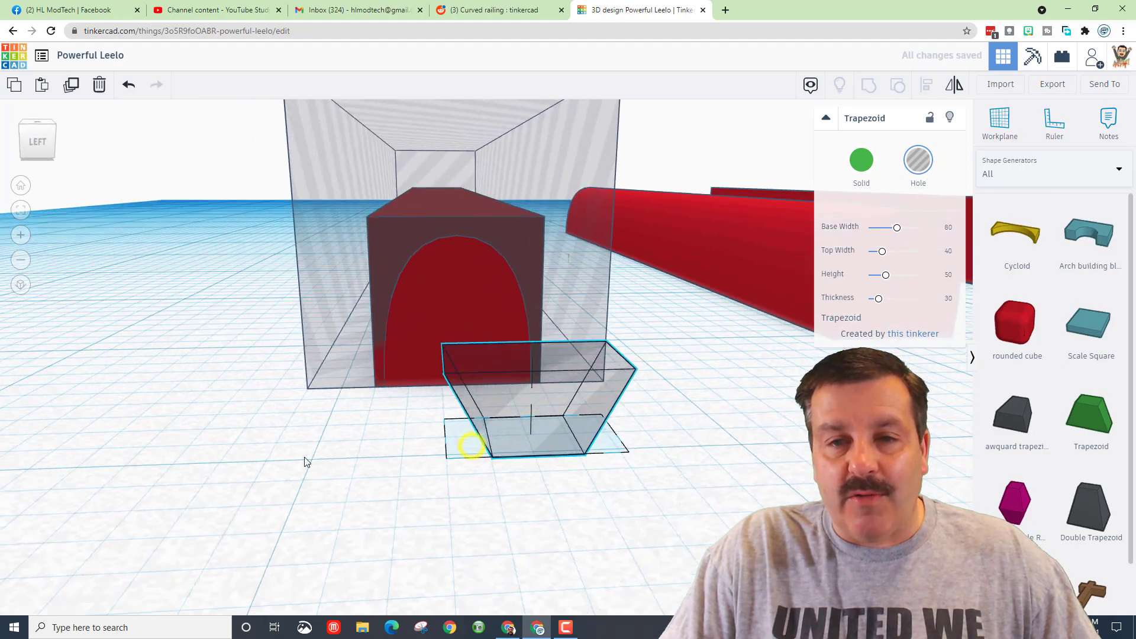
pyautogui.moveTo(502, 446); pyautogui.dragTo(604, 415)
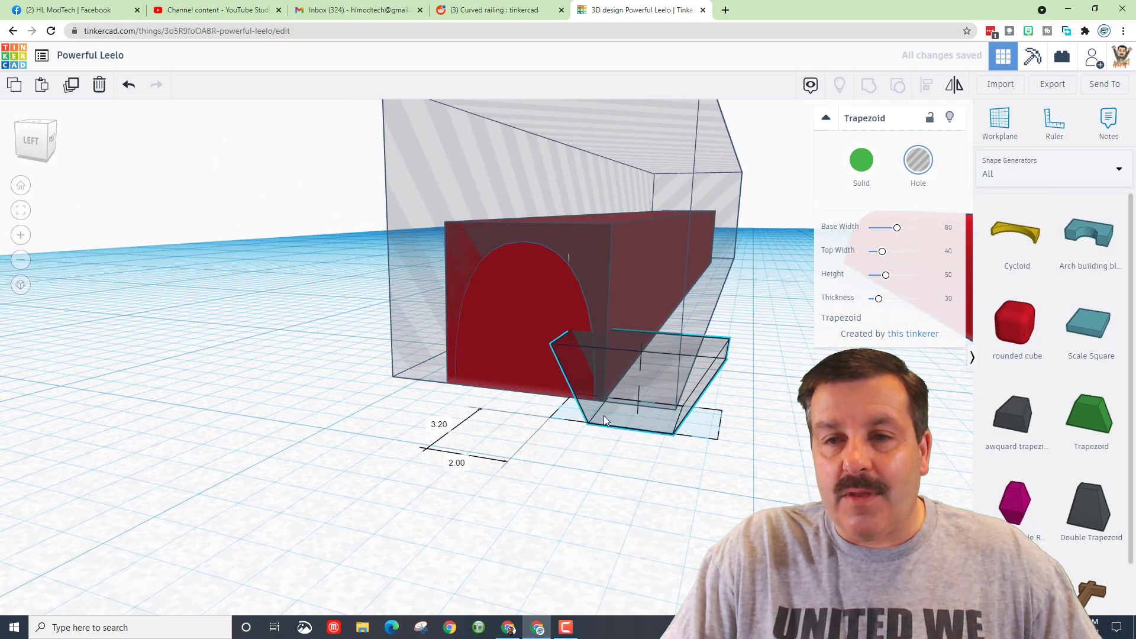
# - Stretch the trapezoid hole lengthwise along the square bar and set its length to 50 mm
pyautogui.moveTo(624, 443); pyautogui.dragTo(467, 570, button='right')
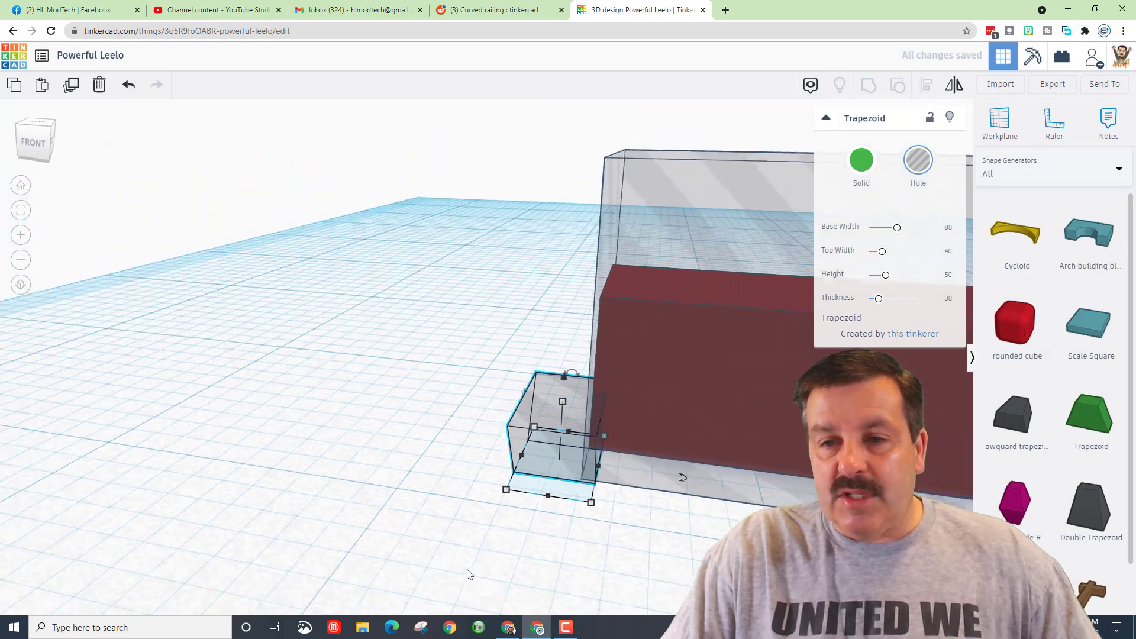
pyautogui.scroll(-5, 467, 569)
pyautogui.moveTo(570, 474); pyautogui.dragTo(452, 417, button='right')
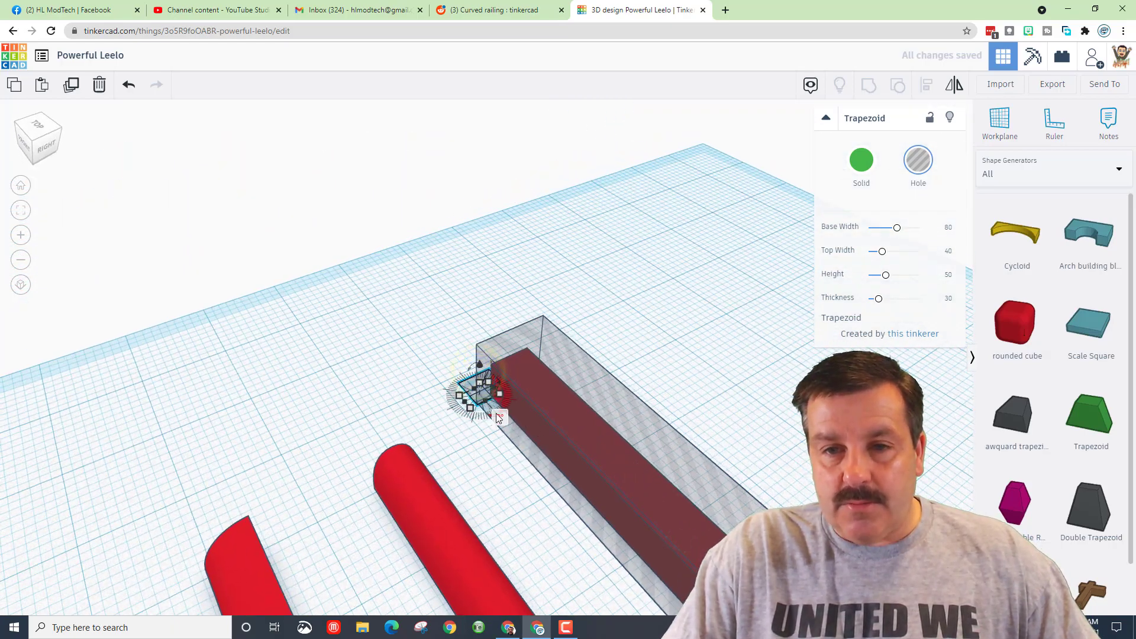
pyautogui.moveTo(488, 403); pyautogui.dragTo(599, 513)
pyautogui.scroll(-2, 608, 539)
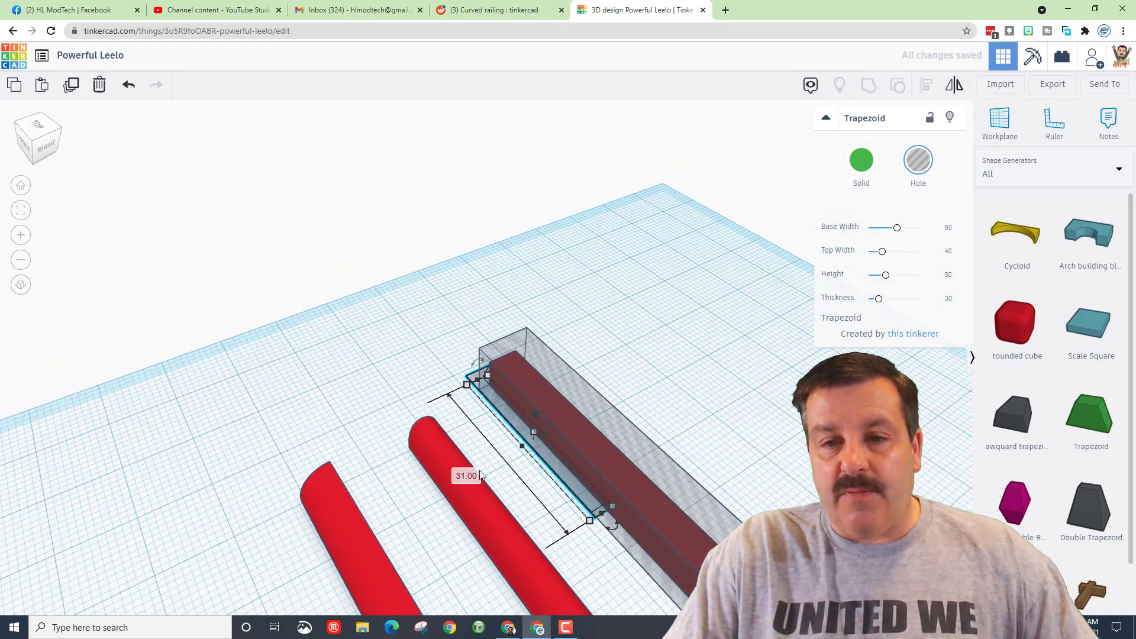
pyautogui.click(469, 479)
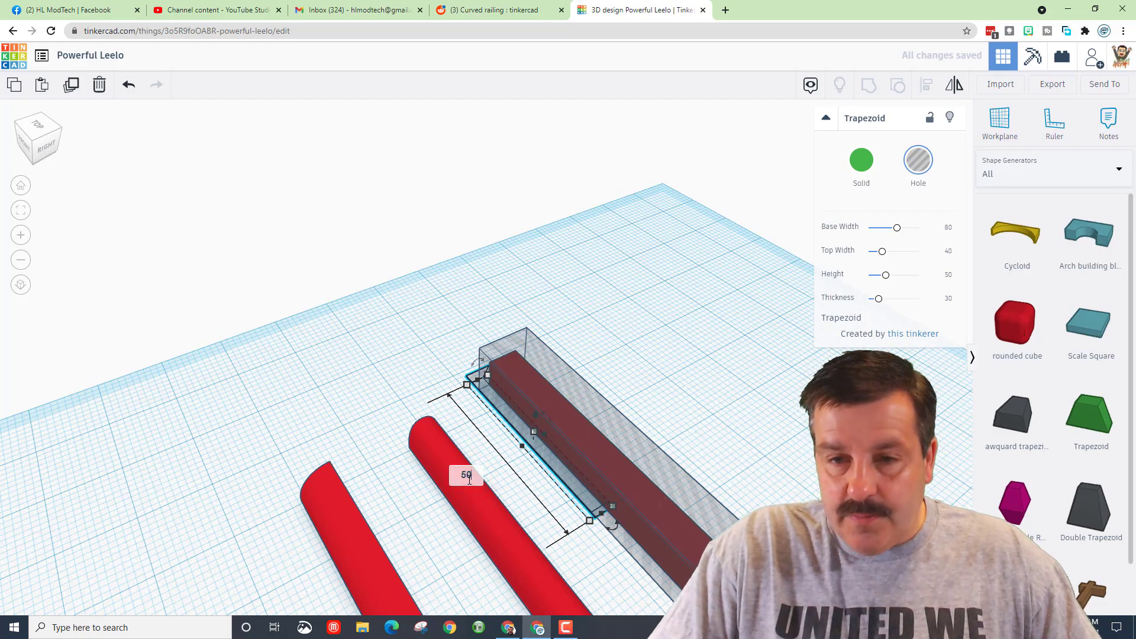
pyautogui.press('Return')
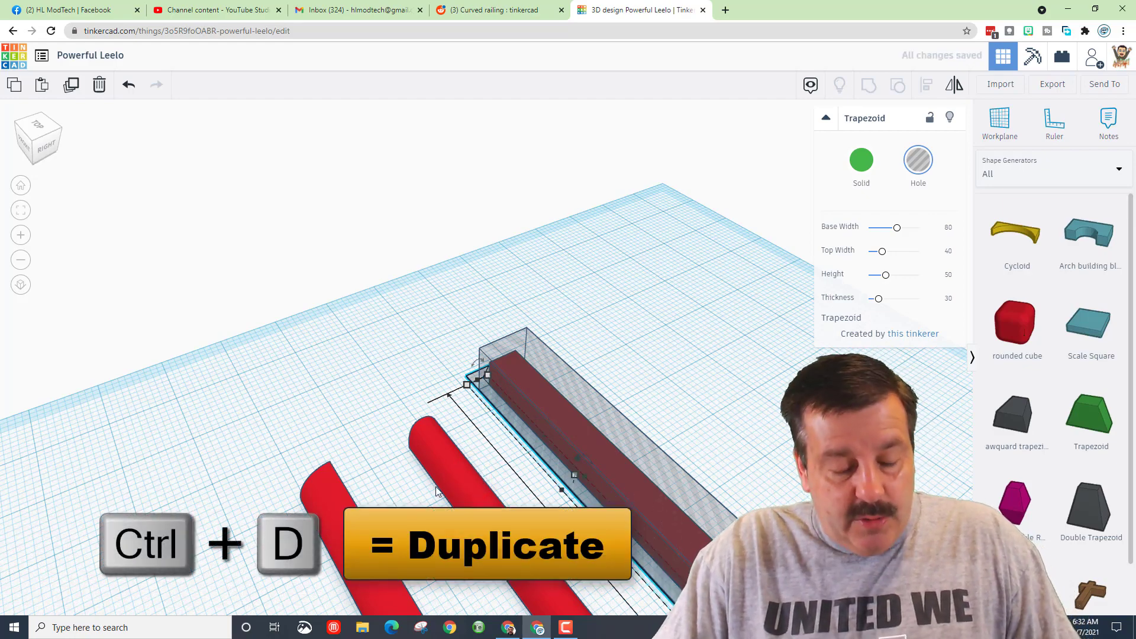
pyautogui.scroll(-2, 431, 491)
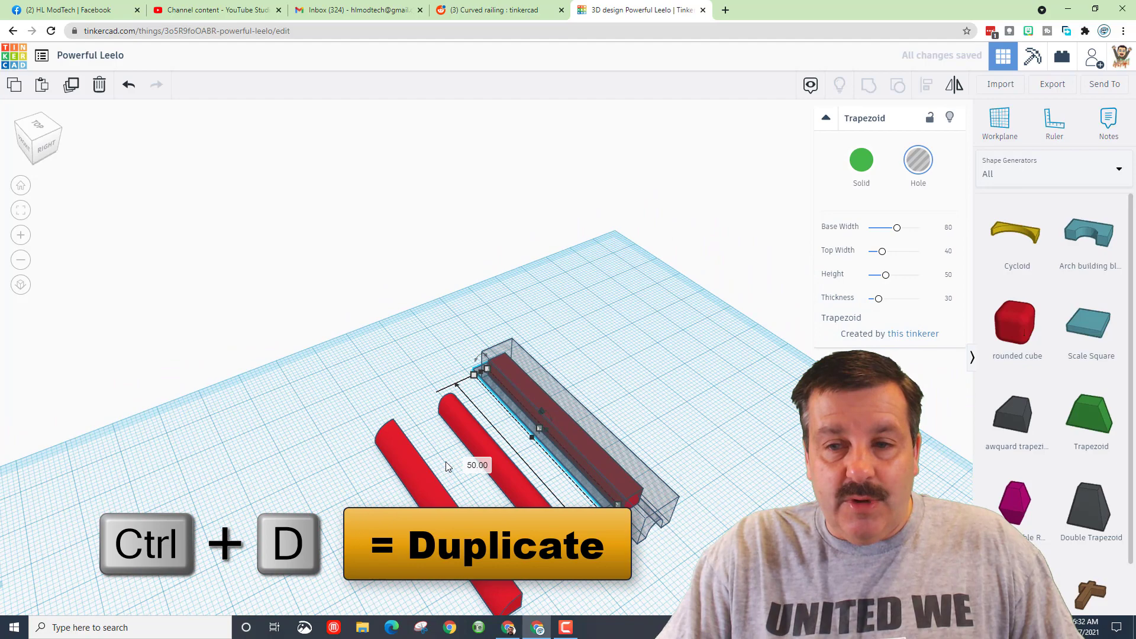
# - Duplicate the long trapezoid hole and move the copy to the opposite side of the square bar
pyautogui.scroll(-3, 481, 349)
pyautogui.moveTo(669, 298); pyautogui.dragTo(569, 257, button='right')
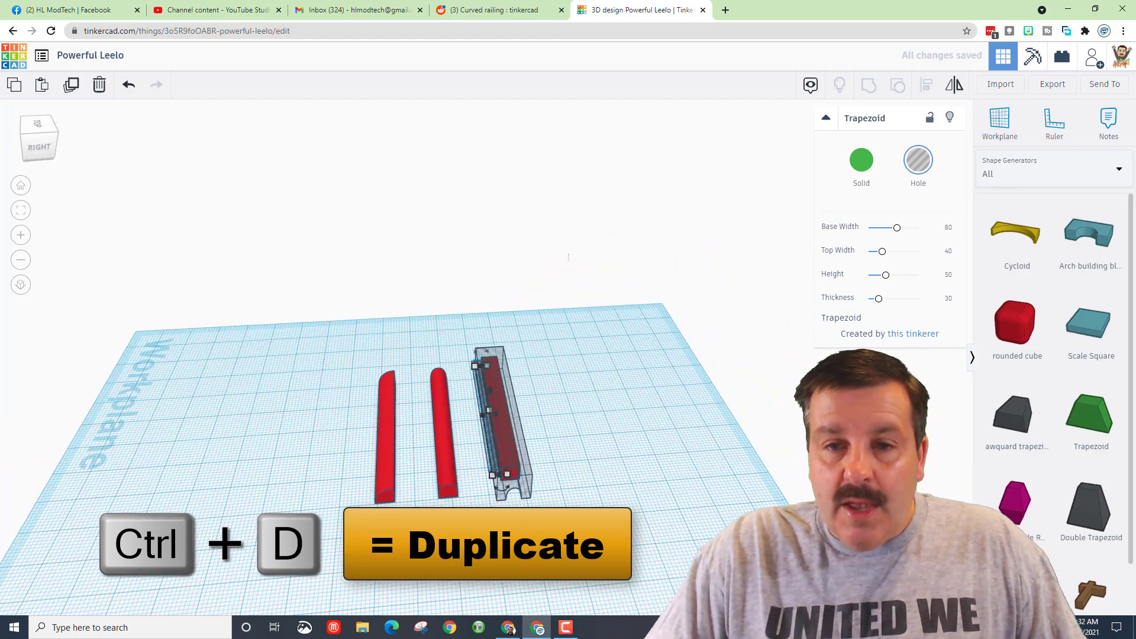
pyautogui.hotkey('ctrl', 'd')
pyautogui.press('Right')
pyautogui.press('Right')
pyautogui.press('Right')
pyautogui.press('Right')
pyautogui.press('Right')
pyautogui.press('Right')
pyautogui.press('Right')
pyautogui.press('Right')
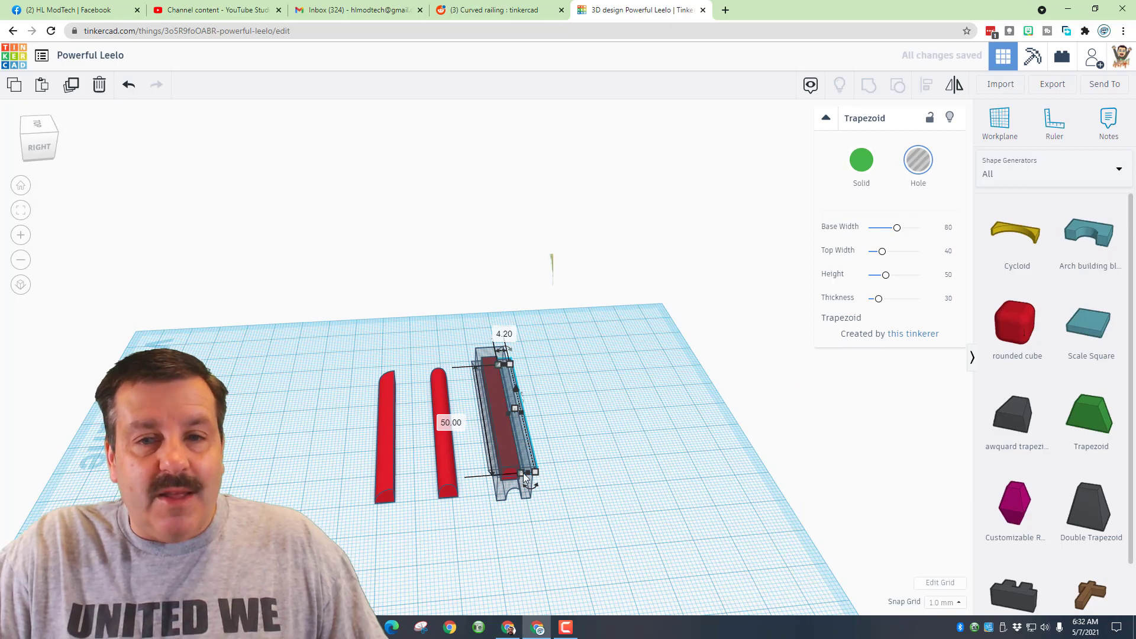
# - Nudge the copied trapezoid hole towards the bar, using a finer snap grid, until it overlaps the lower corner
pyautogui.scroll(3, 533, 476)
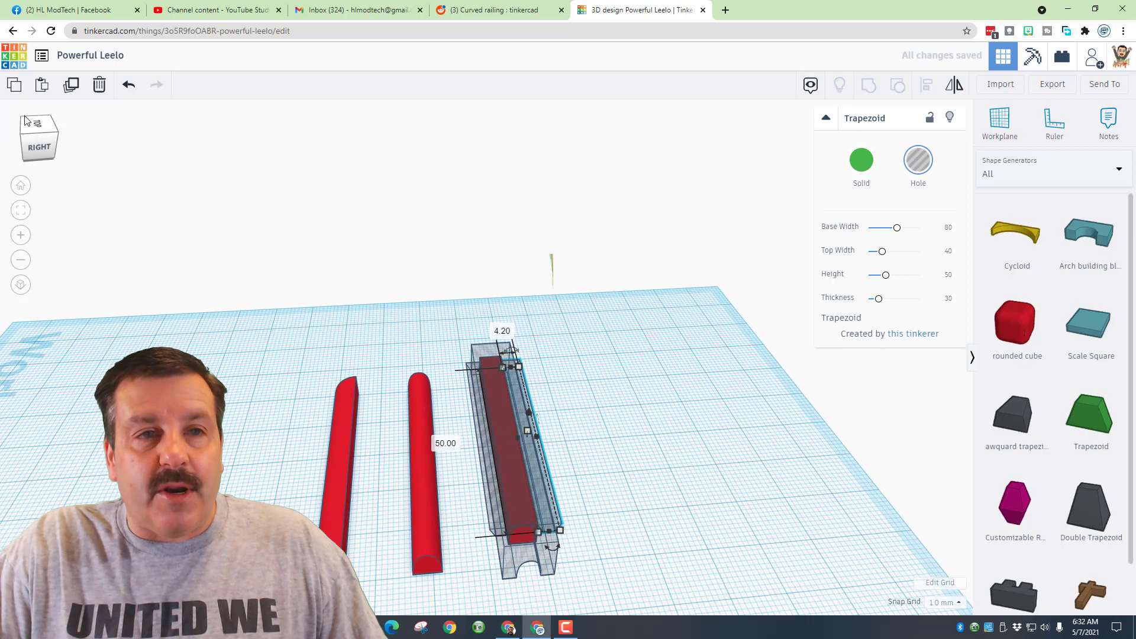
pyautogui.click(23, 117)
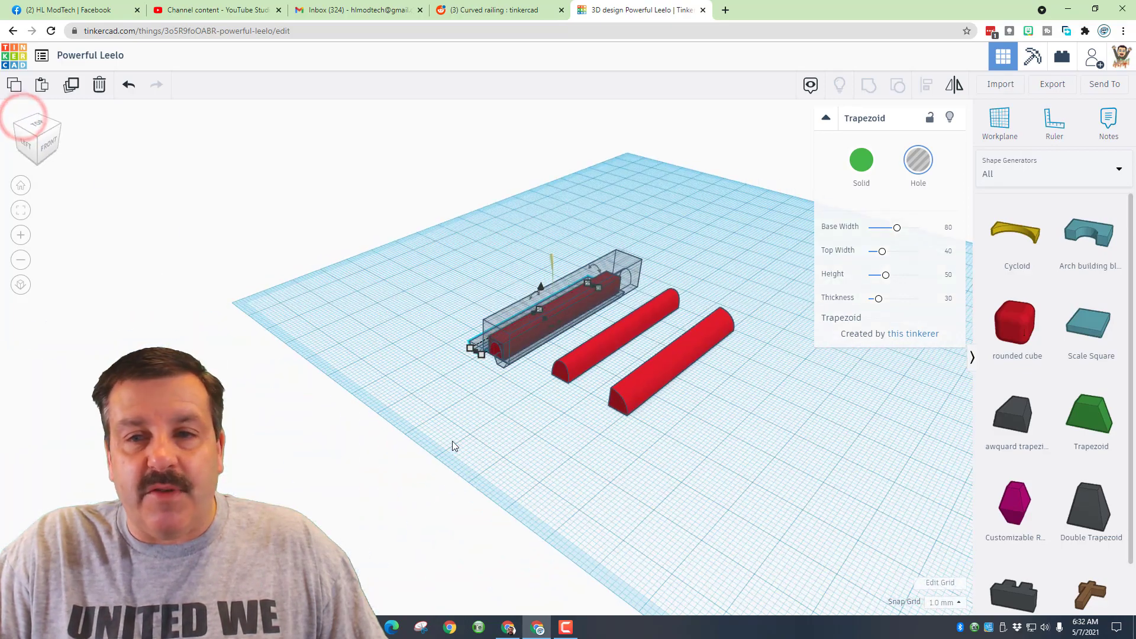
pyautogui.scroll(5, 464, 445)
pyautogui.moveTo(472, 439); pyautogui.dragTo(659, 390, button='right')
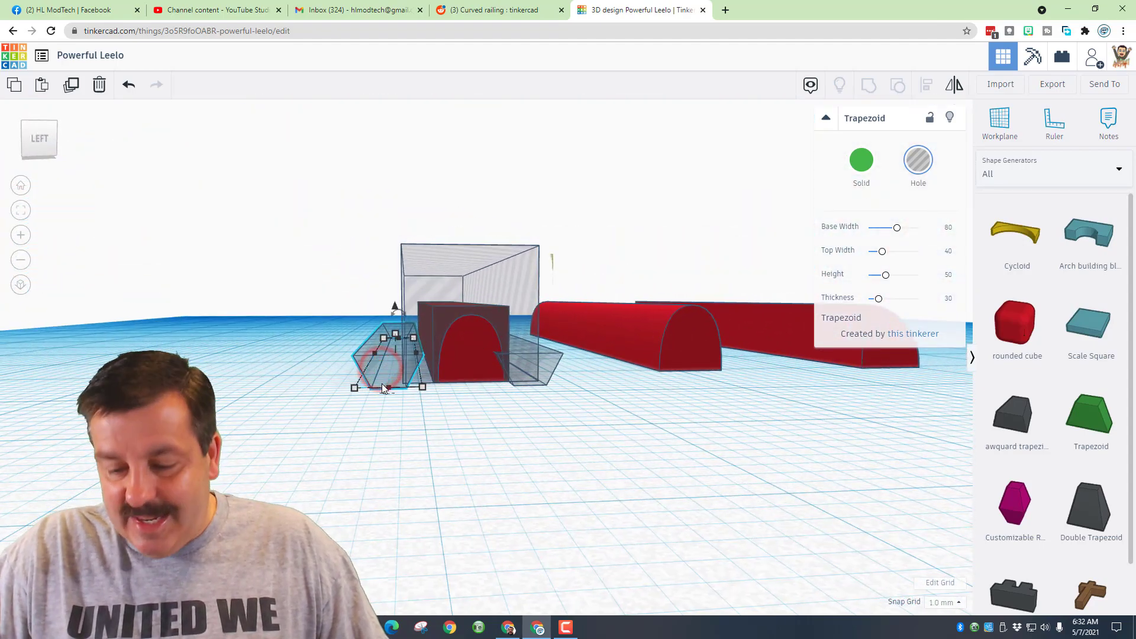
pyautogui.press('Right')
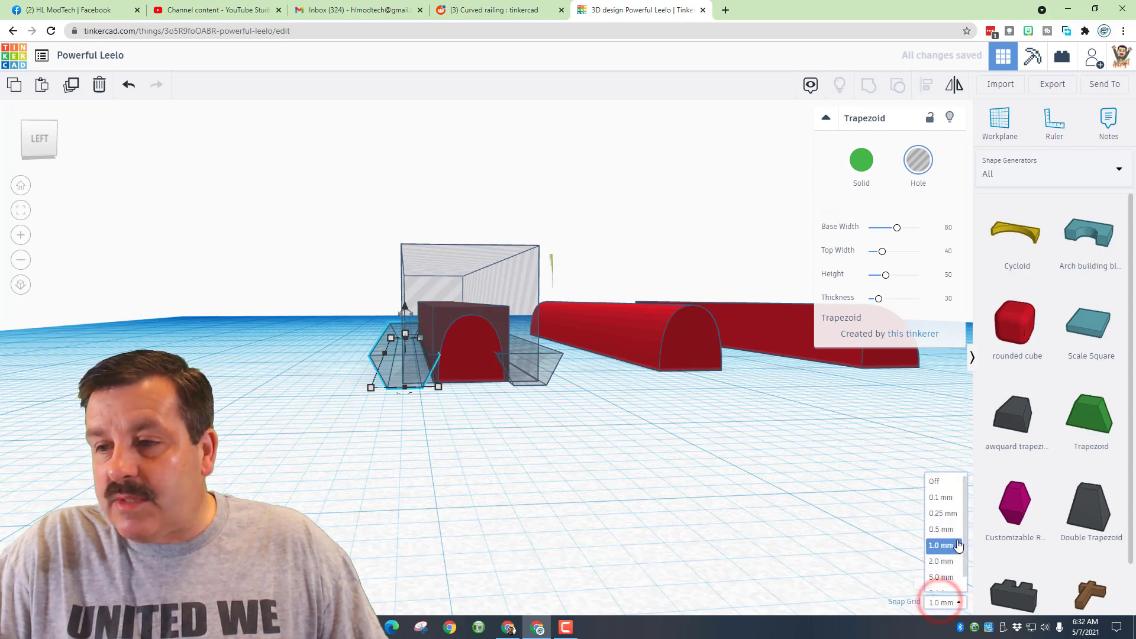
pyautogui.press('Right')
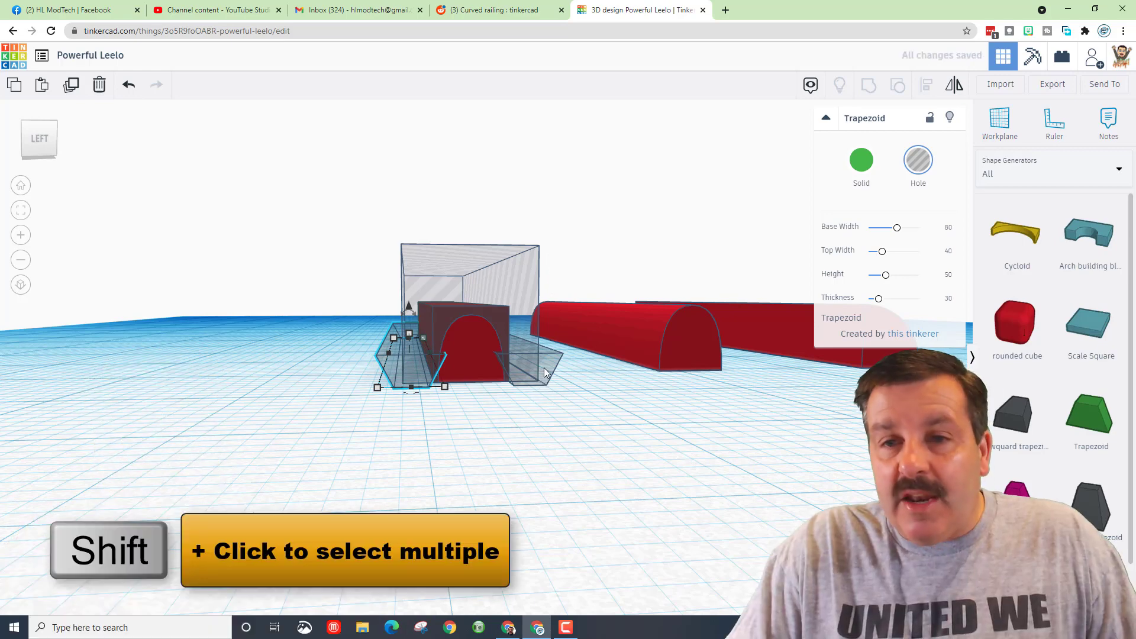
# - Group the two trapezoid holes and align them with the bar and arch hole, centred across the bar's width
pyautogui.keyDown('shift'); pyautogui.click(548, 366); pyautogui.keyUp('shift')
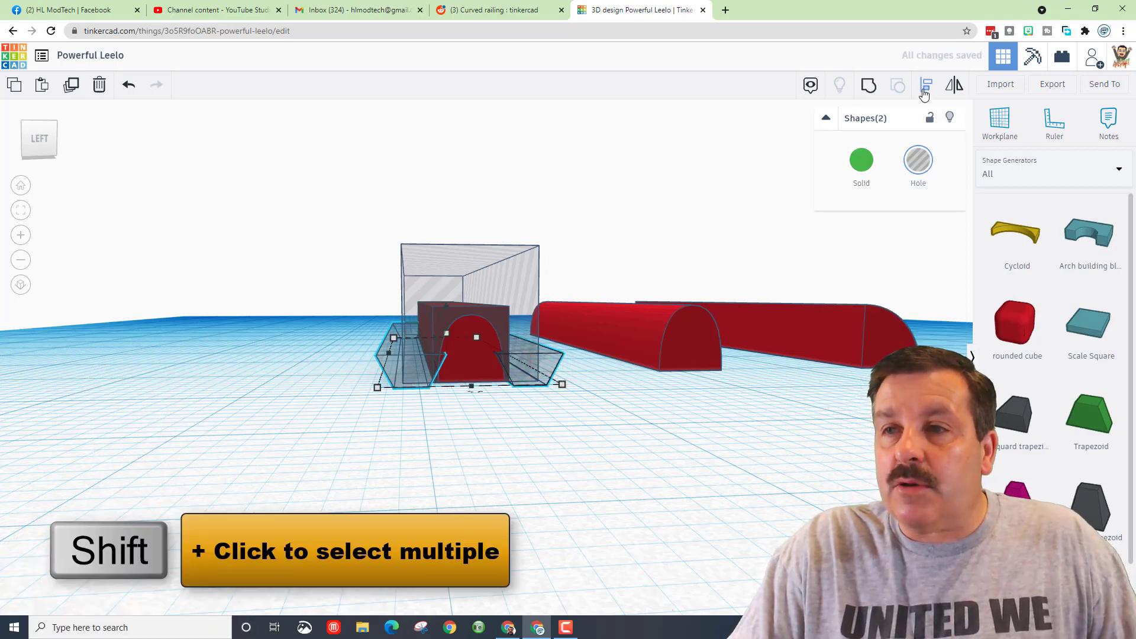
pyautogui.click(868, 88)
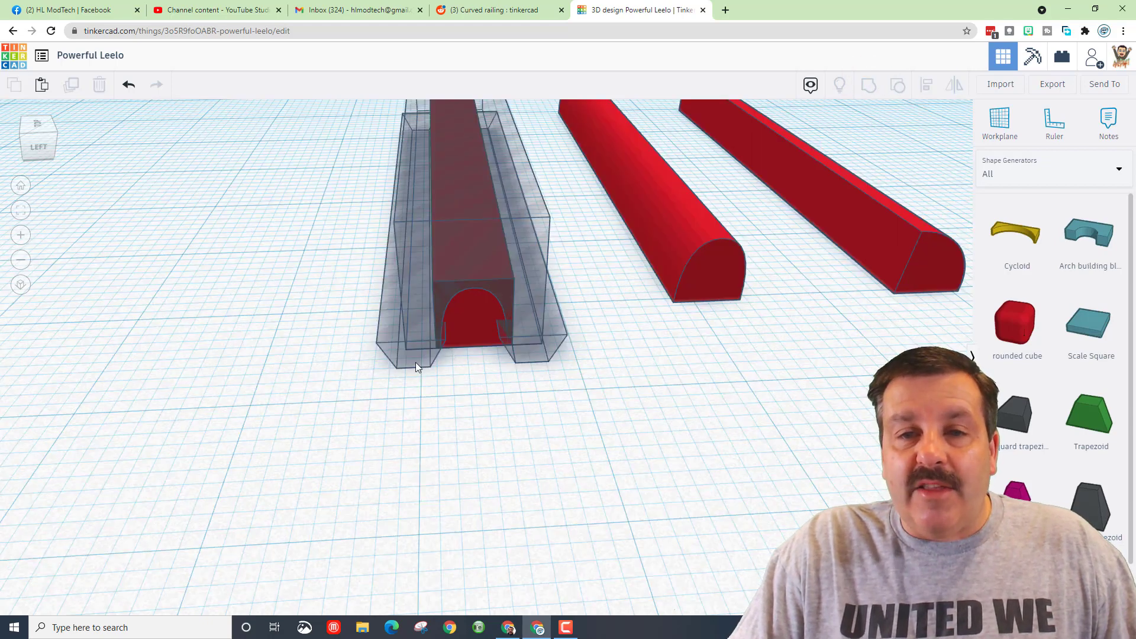
pyautogui.click(416, 362)
pyautogui.click(327, 319)
pyautogui.moveTo(335, 276); pyautogui.dragTo(505, 349)
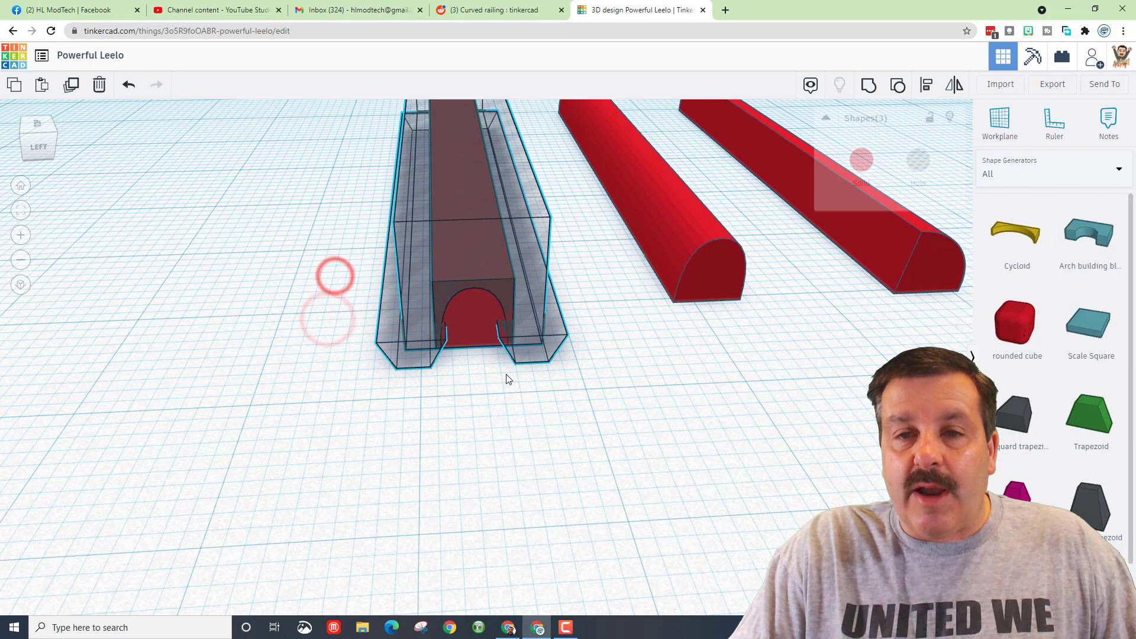
pyautogui.click(476, 363)
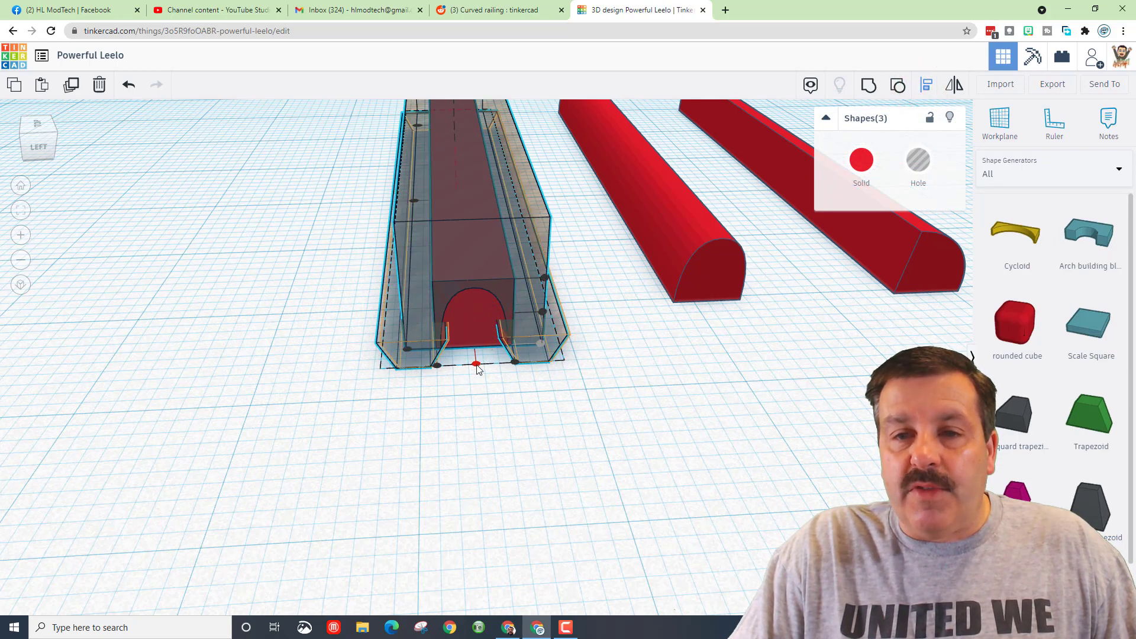
pyautogui.moveTo(531, 372); pyautogui.dragTo(488, 382, button='right')
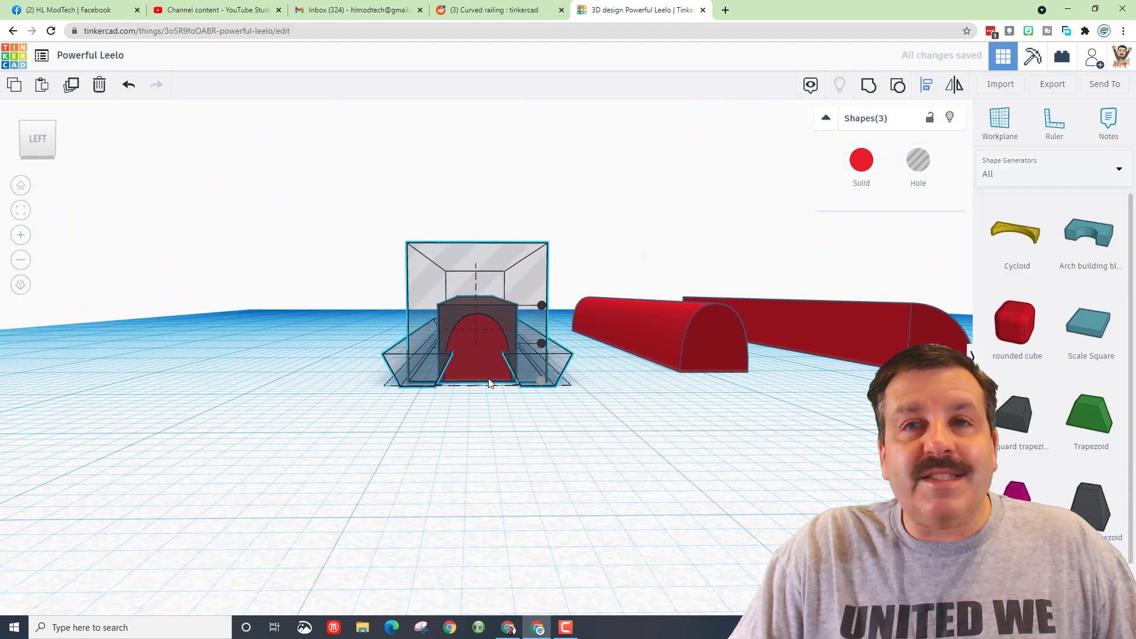
# - Group the square bar with the arch hole and the trapezoid holes to cut the notched railing profile
pyautogui.click(509, 430)
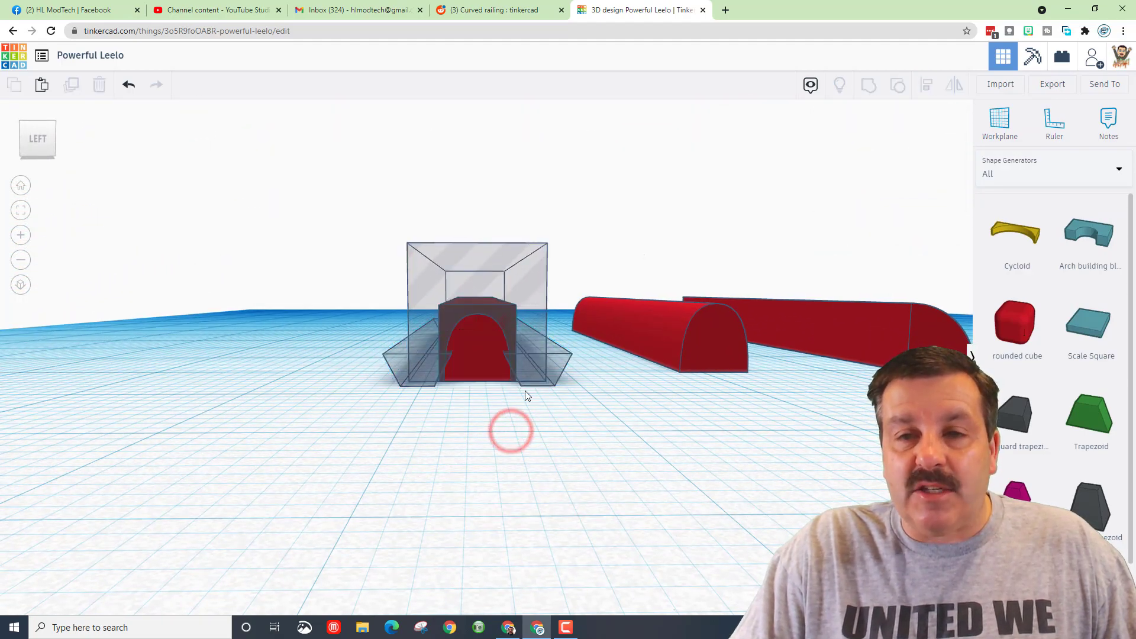
pyautogui.click(532, 375)
pyautogui.click(226, 340)
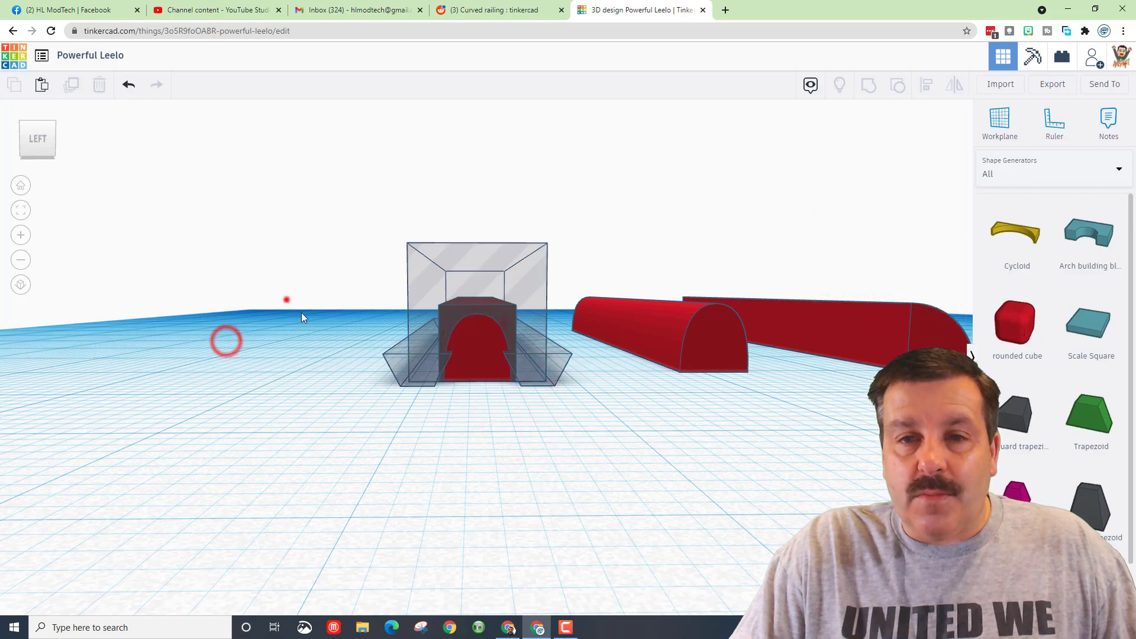
pyautogui.moveTo(286, 300); pyautogui.dragTo(520, 407)
pyautogui.click(869, 84)
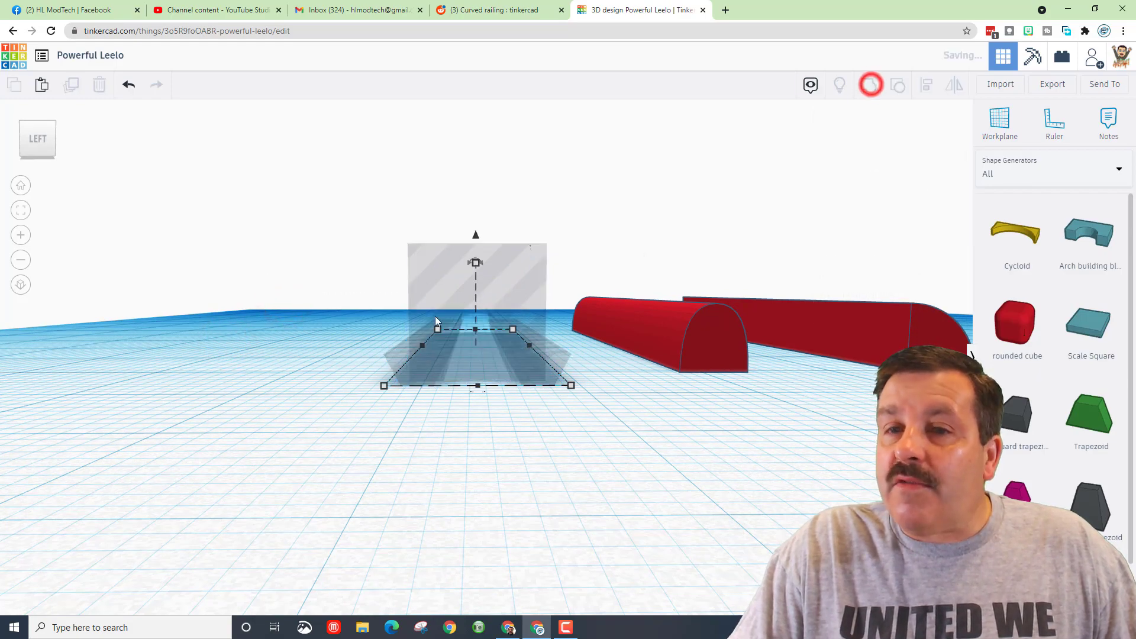
pyautogui.moveTo(362, 392)
pyautogui.mouseDown(button='right')
pyautogui.moveTo(334, 380)
pyautogui.moveTo(341, 412)
pyautogui.moveTo(347, 402)
pyautogui.mouseUp(button='right')
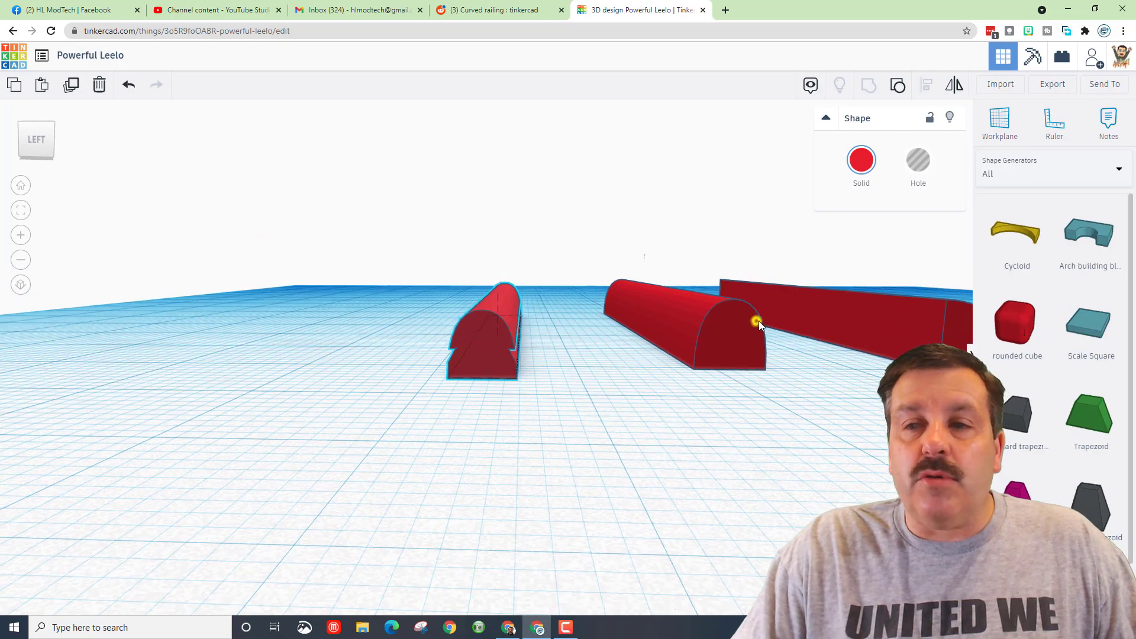
pyautogui.moveTo(757, 320); pyautogui.dragTo(847, 348, button='right')
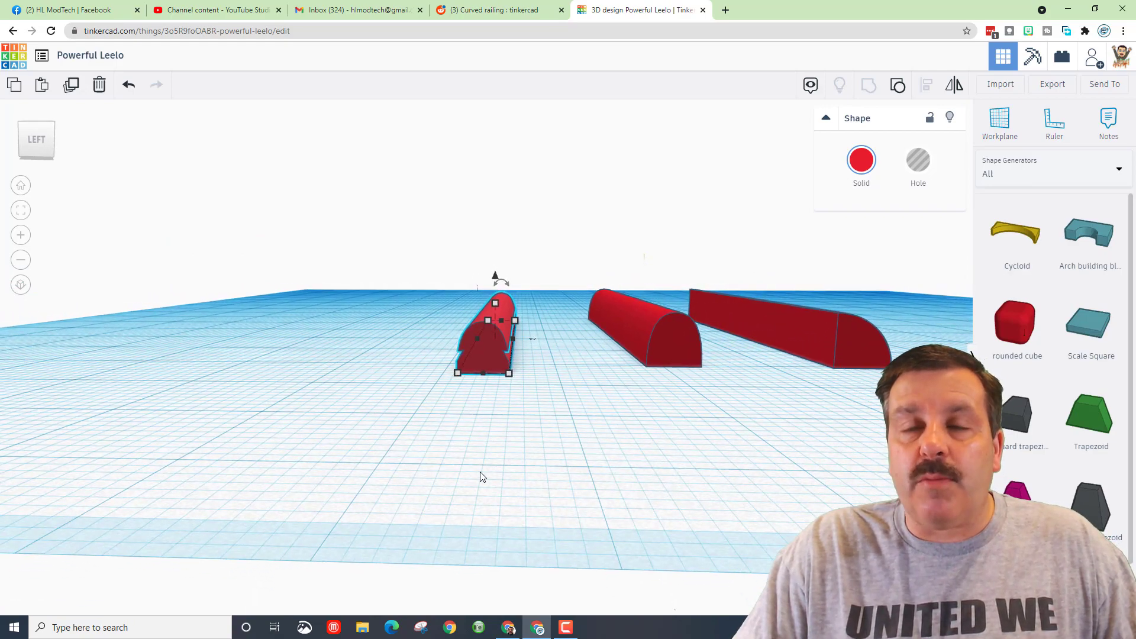